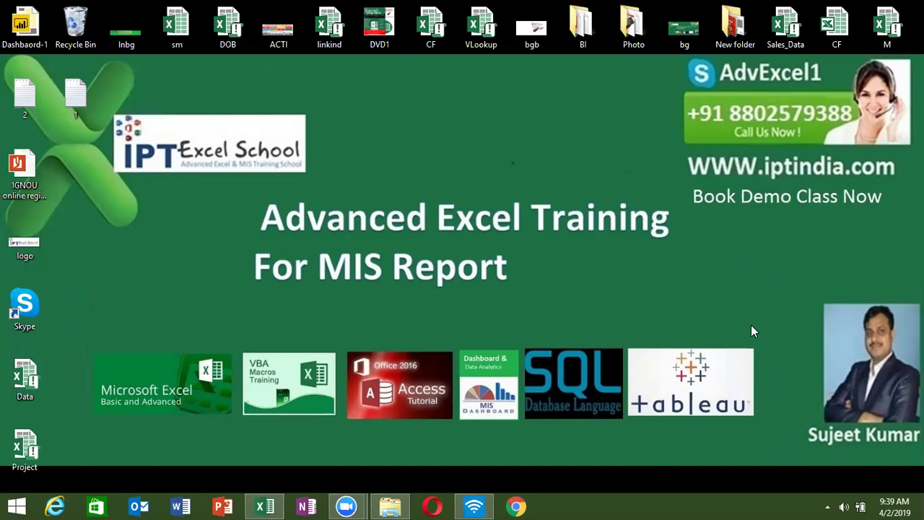
# Step: Switch to the CF workbook's empty Sheet6
pyautogui.moveTo(264, 506)
pyautogui.click(233, 417)
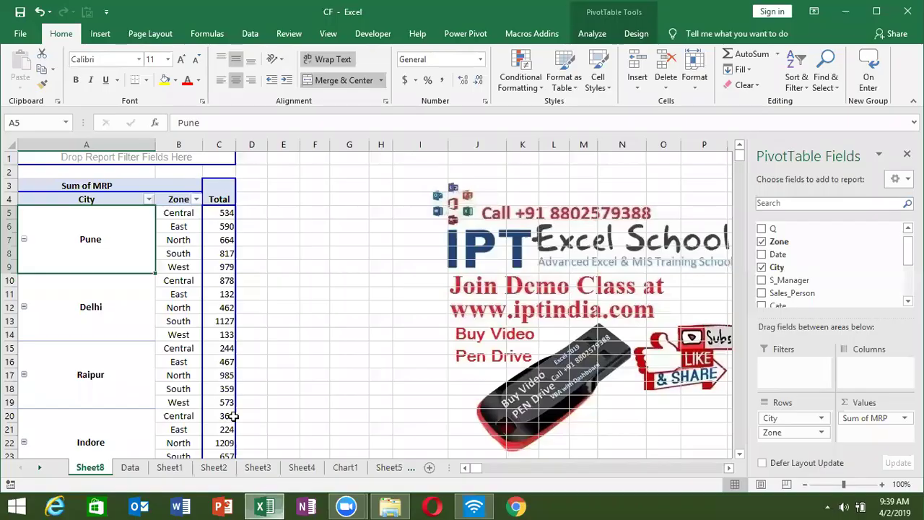
pyautogui.click(391, 468)
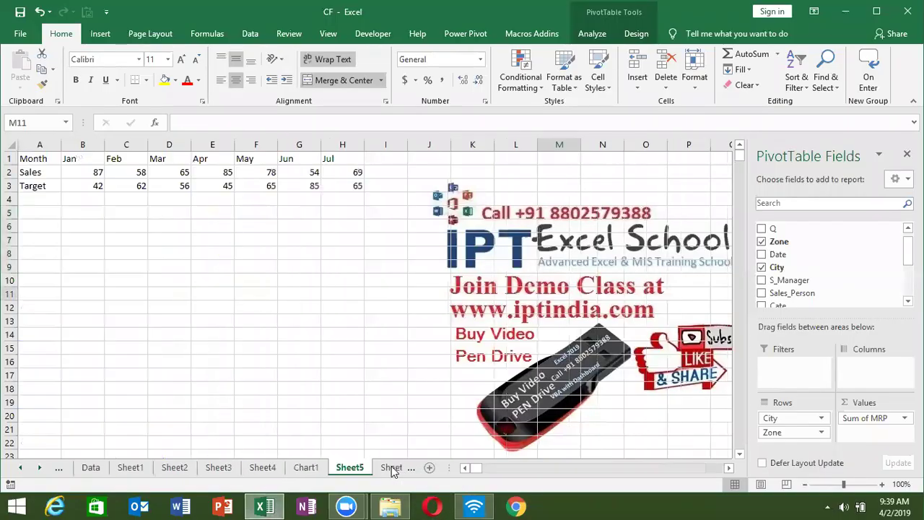
pyautogui.click(390, 467)
pyautogui.click(397, 470)
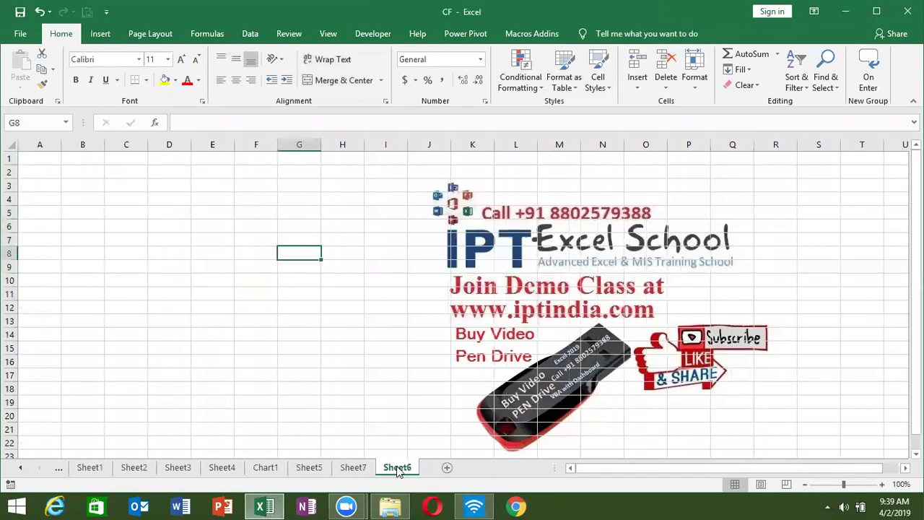
pyautogui.click(230, 184)
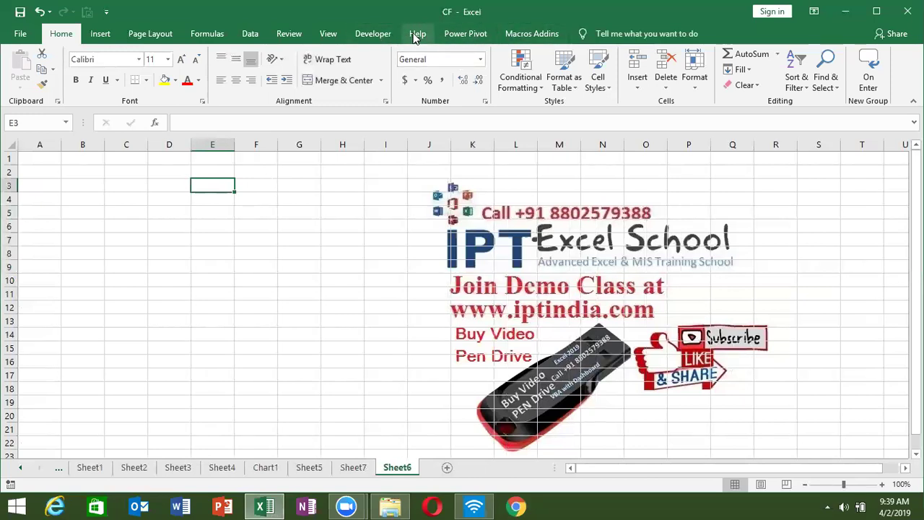
# Step: Start recording a new macro named Macro3
pyautogui.click(327, 34)
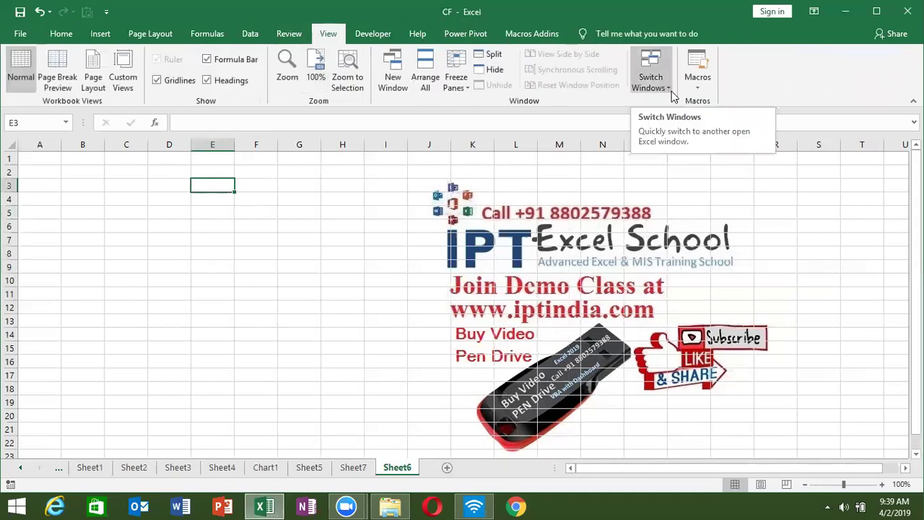
pyautogui.click(695, 89)
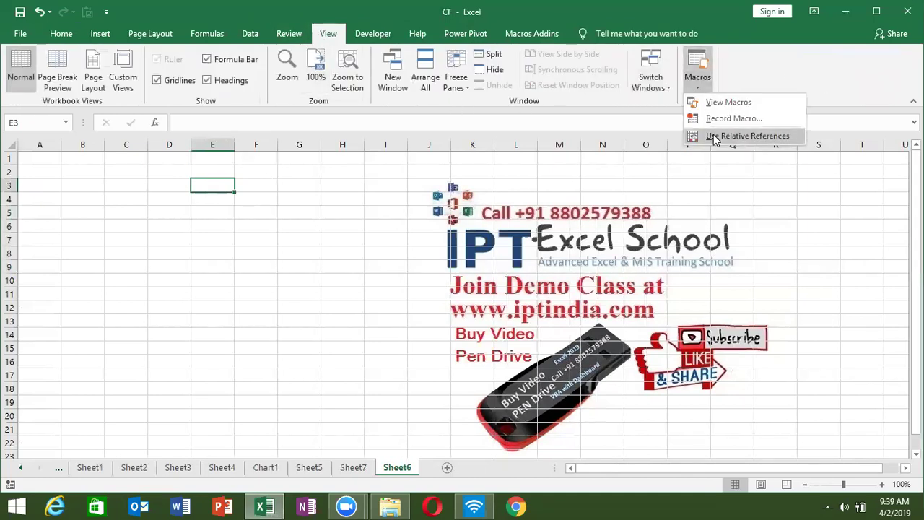
pyautogui.click(706, 121)
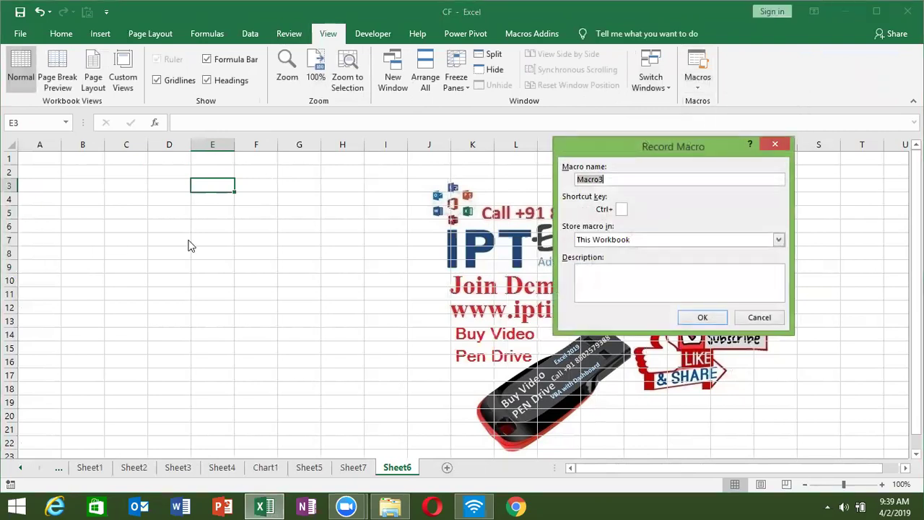
pyautogui.click(703, 316)
pyautogui.click(66, 204)
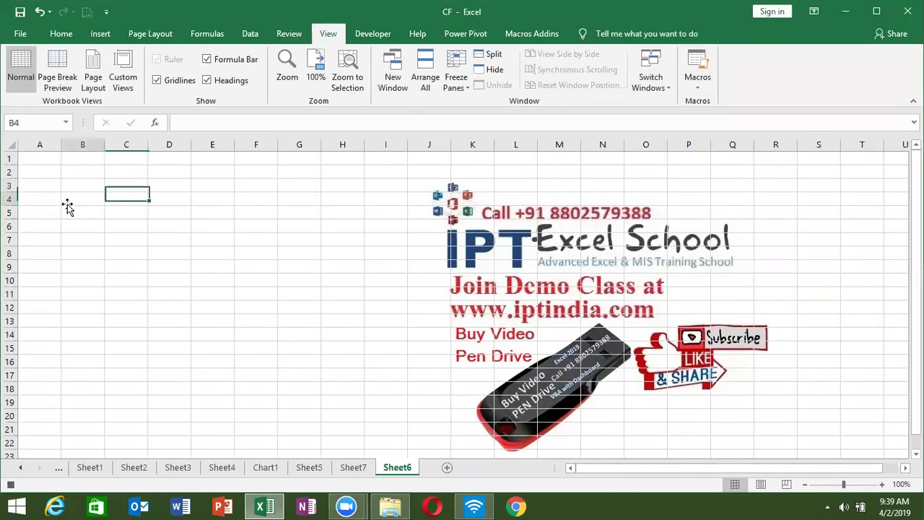
# Step: Enter the headings Name, Roll and Marks in A1:C1, then stop the recording
pyautogui.click(48, 159)
pyautogui.write('Name')
pyautogui.press('Tab')
pyautogui.write('Ro')
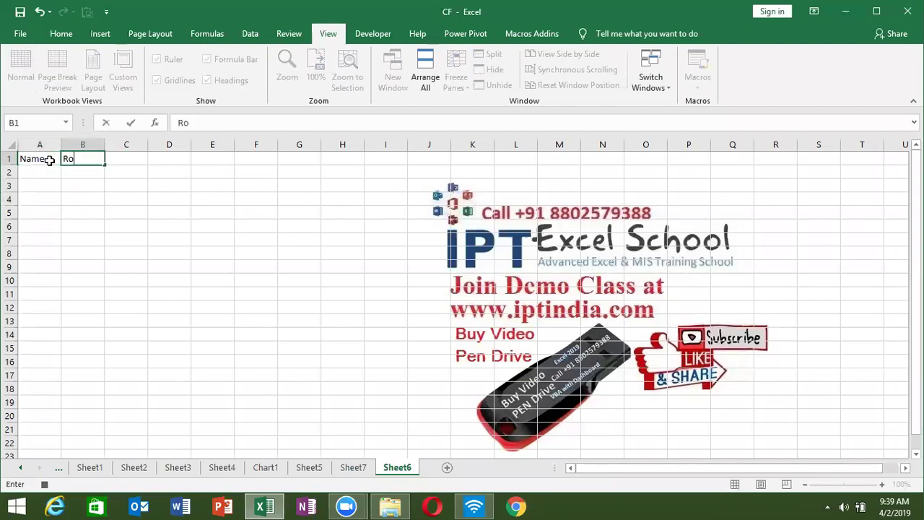
pyautogui.write('ll')
pyautogui.press('Tab')
pyautogui.write('Marks')
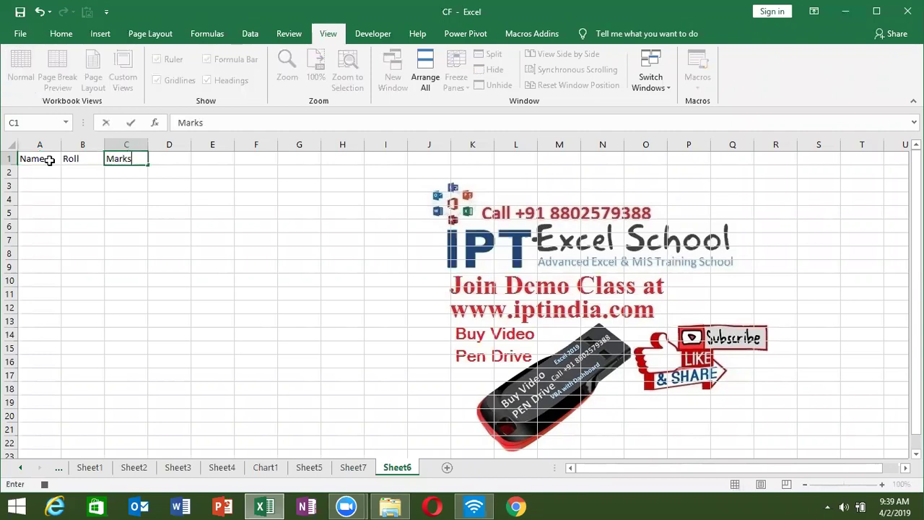
pyautogui.press('Return')
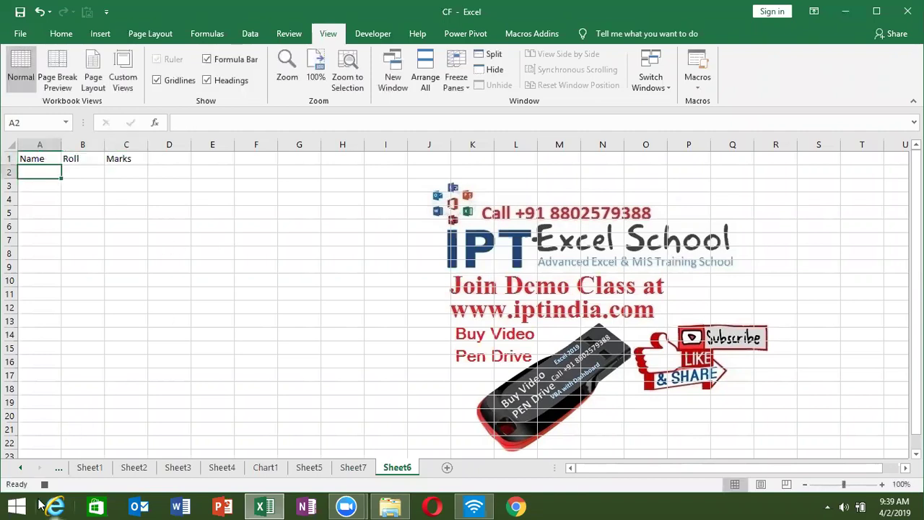
pyautogui.click(43, 485)
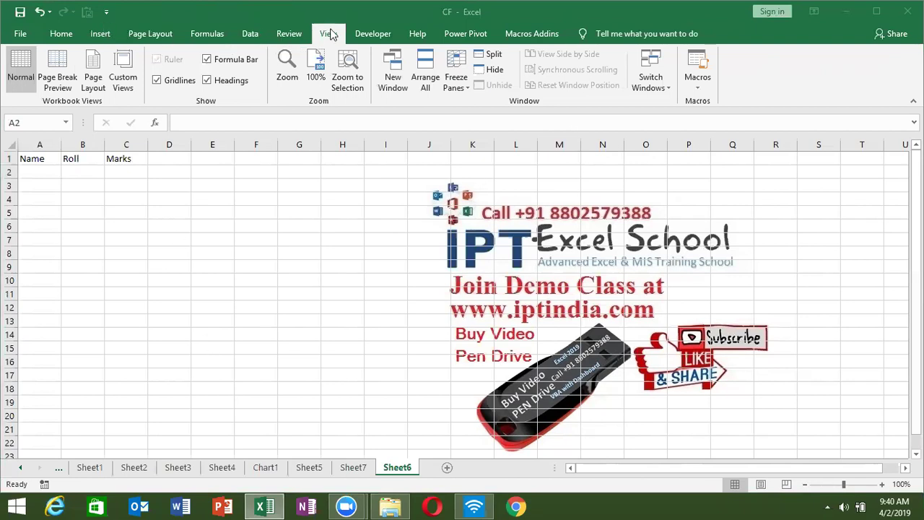
# Step: Open Macro3 from the Developer Macros list for editing and select its recorded statements
pyautogui.click(377, 40)
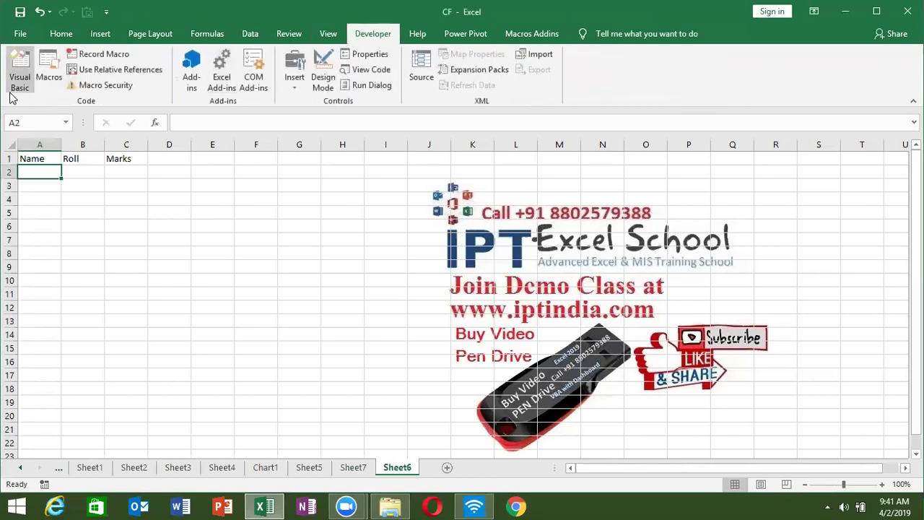
pyautogui.click(48, 76)
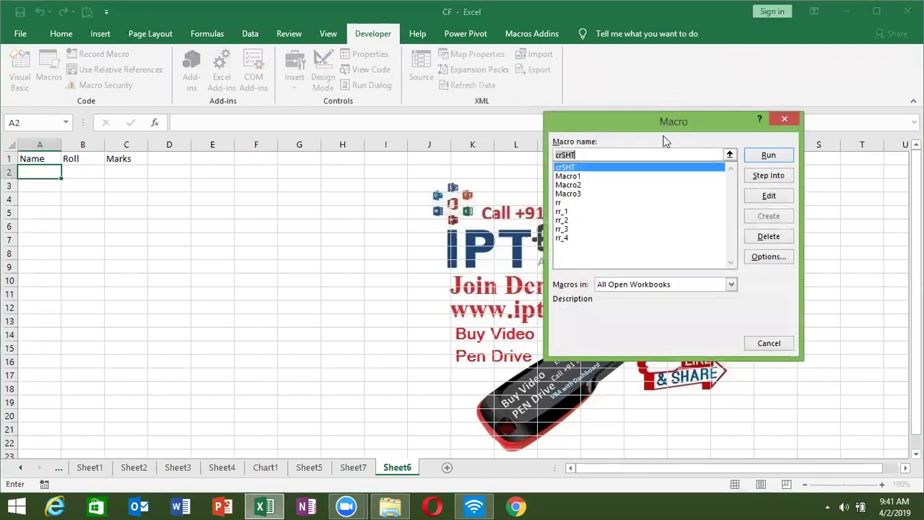
pyautogui.click(582, 193)
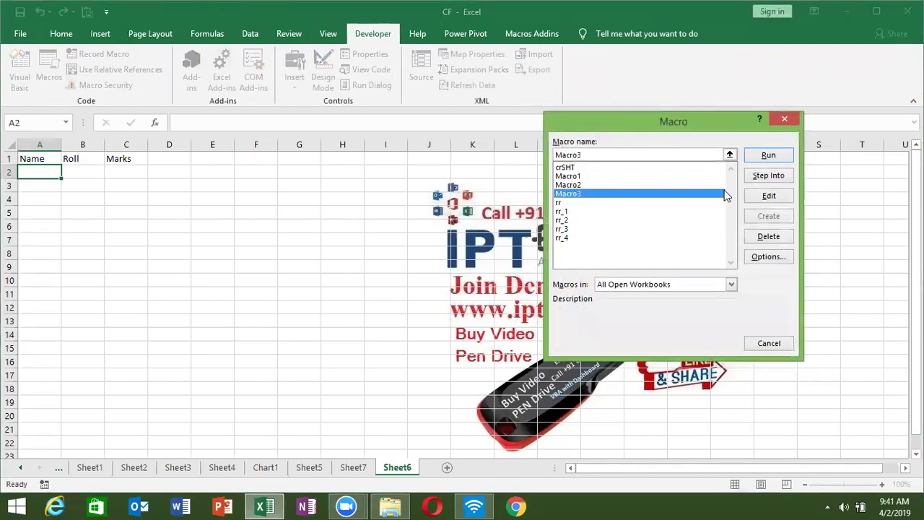
pyautogui.click(767, 195)
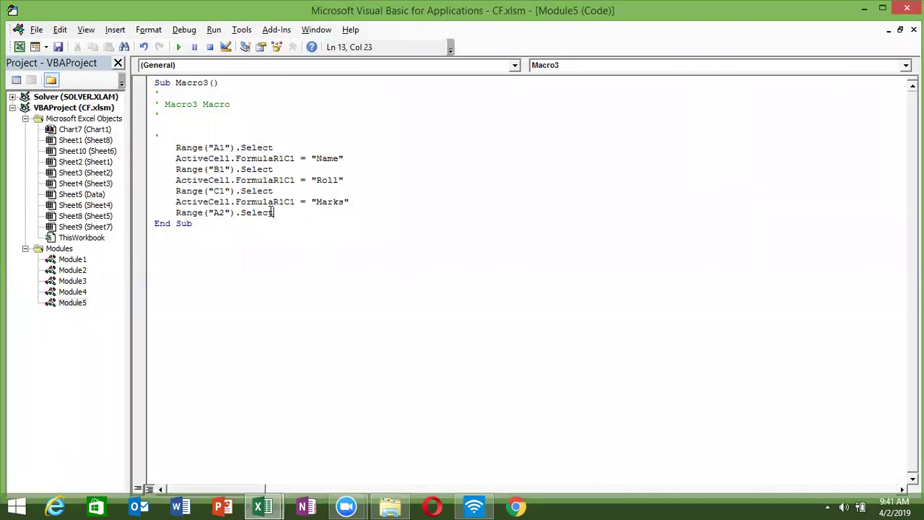
pyautogui.moveTo(241, 192); pyautogui.dragTo(208, 173)
pyautogui.click(198, 168)
pyautogui.moveTo(259, 213); pyautogui.dragTo(194, 140)
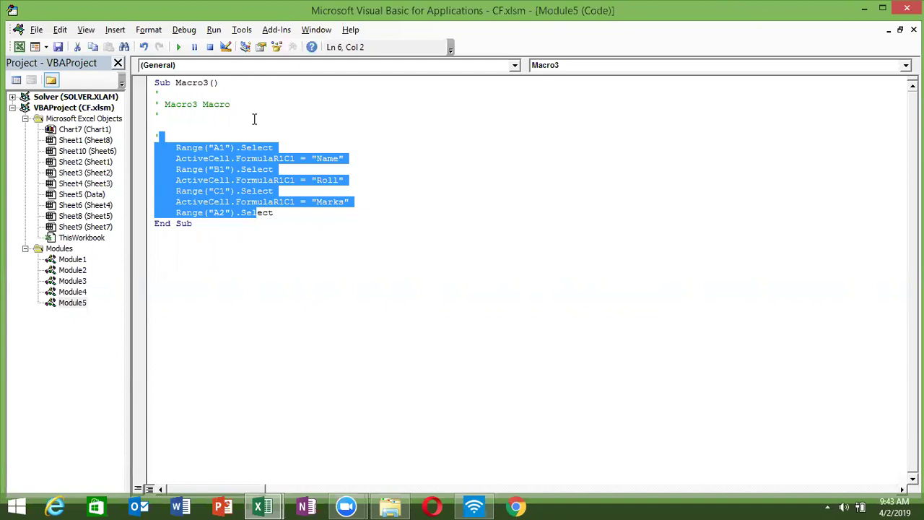
# Step: Back in Excel, copy the entire sales table from CF's Data sheet
pyautogui.press('Up')
pyautogui.press('Up')
pyautogui.press('Up')
pyautogui.press('Up')
pyautogui.press('Up')
pyautogui.press('Up')
pyautogui.press('Up')
pyautogui.press('Right')
pyautogui.press('Right')
pyautogui.press('Right')
pyautogui.press('Right')
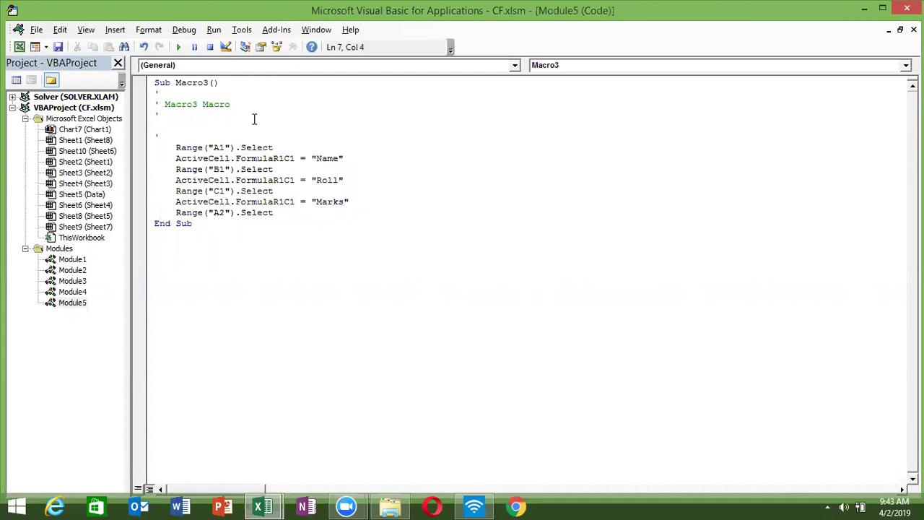
pyautogui.hotkey('alt', 'F11')
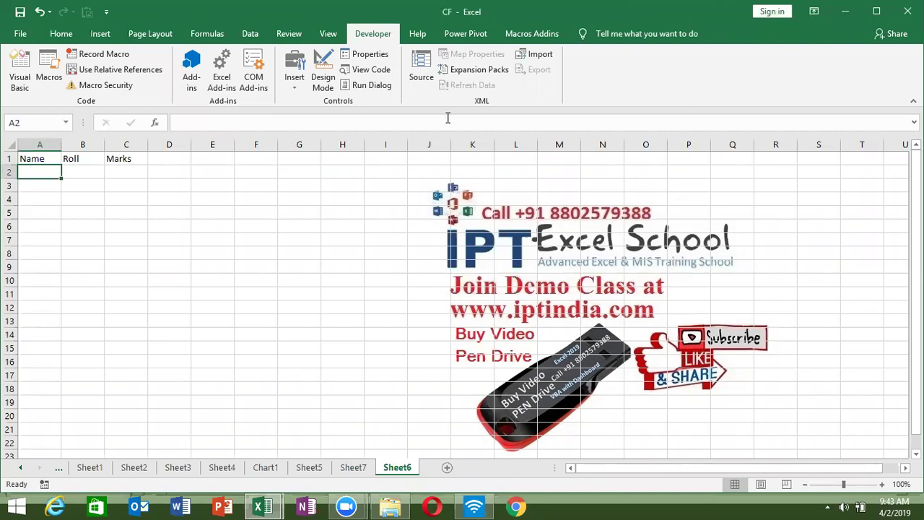
pyautogui.click(106, 470)
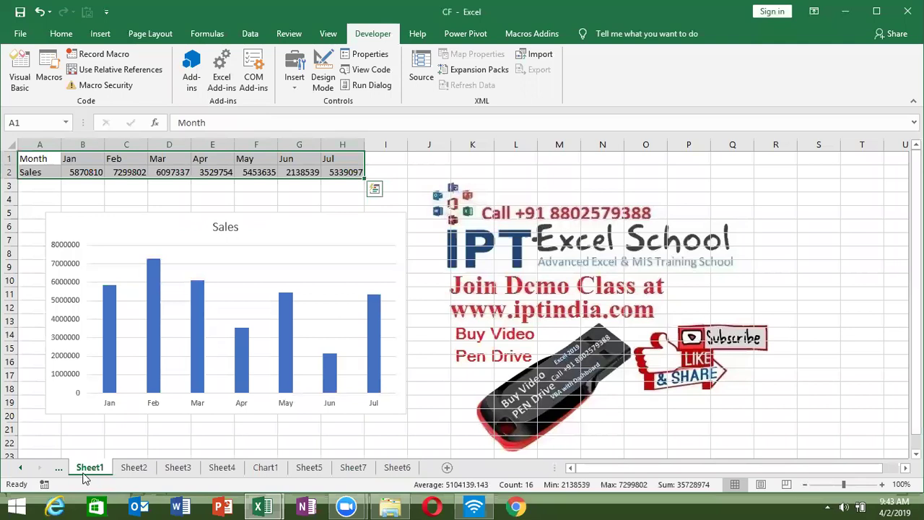
pyautogui.click(24, 468)
pyautogui.click(24, 468)
pyautogui.click(128, 468)
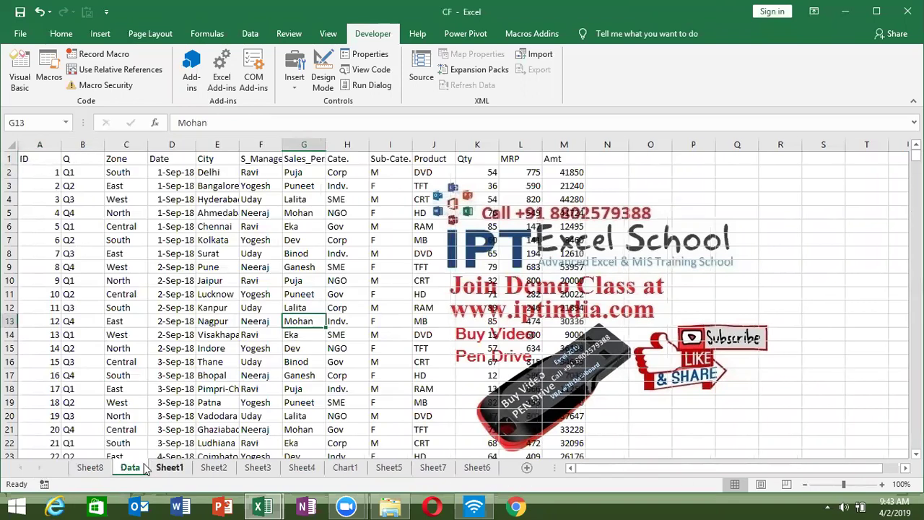
pyautogui.click(46, 158)
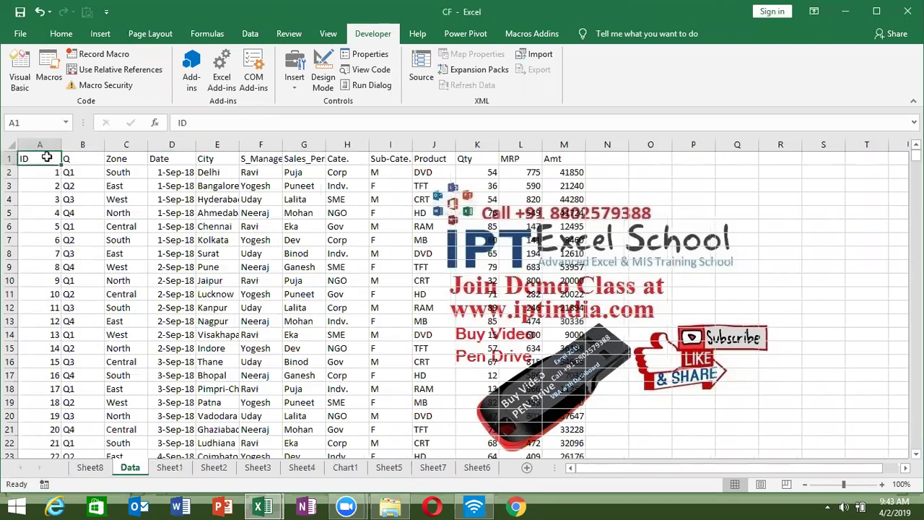
pyautogui.hotkey('ctrl', 'shift', 'Right')
pyautogui.hotkey('ctrl', 'shift', 'Down')
pyautogui.hotkey('ctrl', 'c')
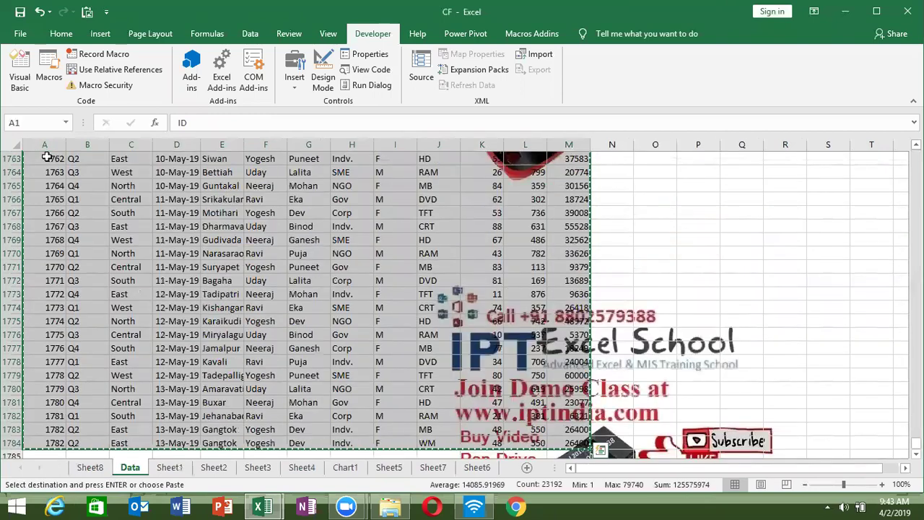
# Step: Bring up the new workbook Book1, select all of the sales data, and maximize the window
pyautogui.hotkey('ctrl', 'n')
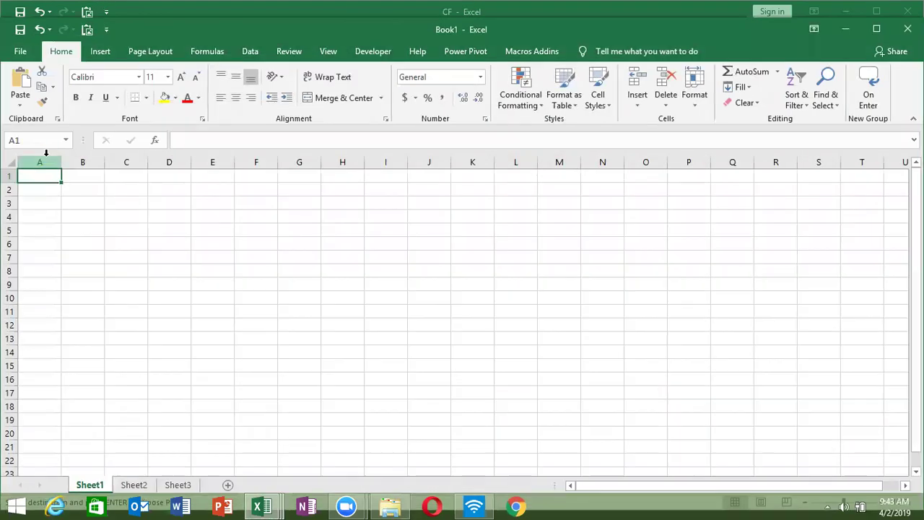
pyautogui.hotkey('ctrl', 'w')
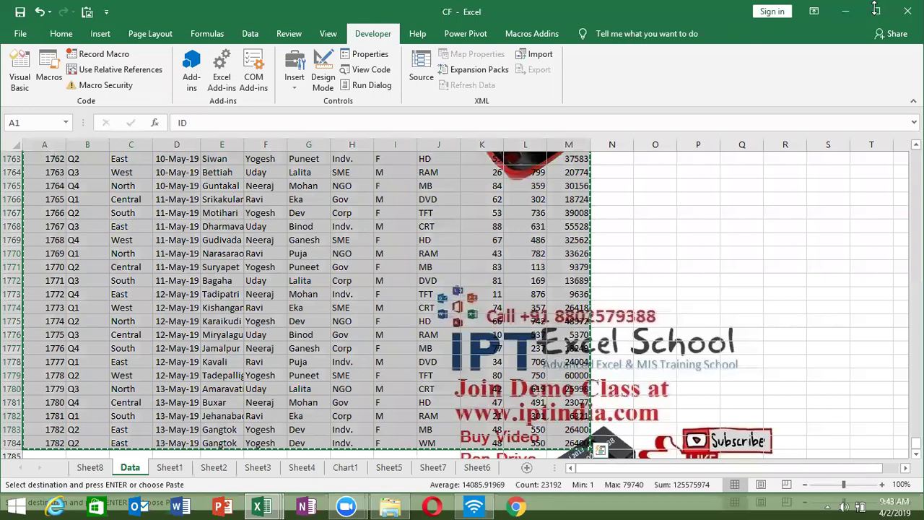
pyautogui.scroll(10, 613, 238)
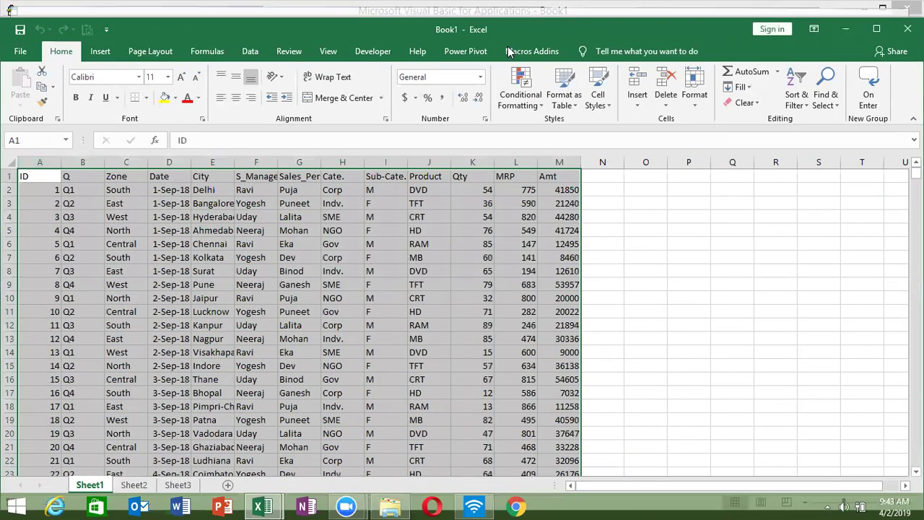
pyautogui.hotkey('alt', 'F11')
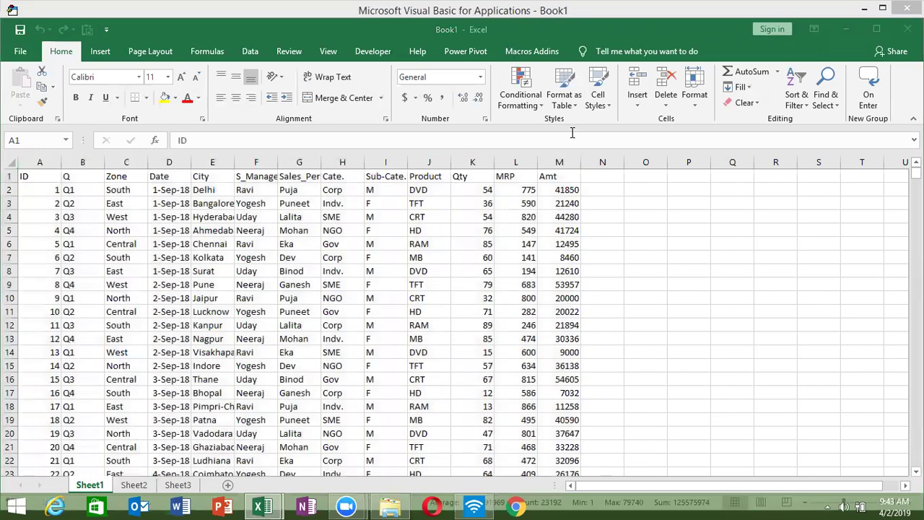
pyautogui.hotkey('ctrl', 'a')
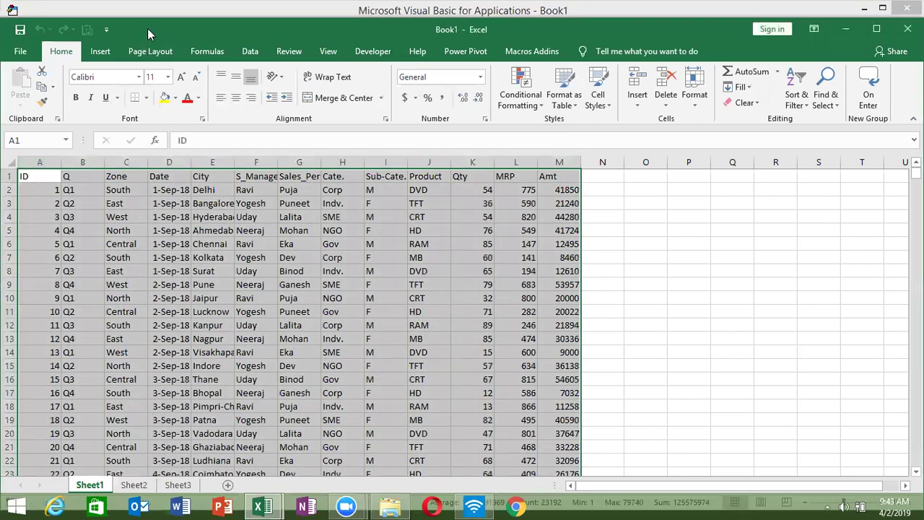
pyautogui.doubleClick(147, 28)
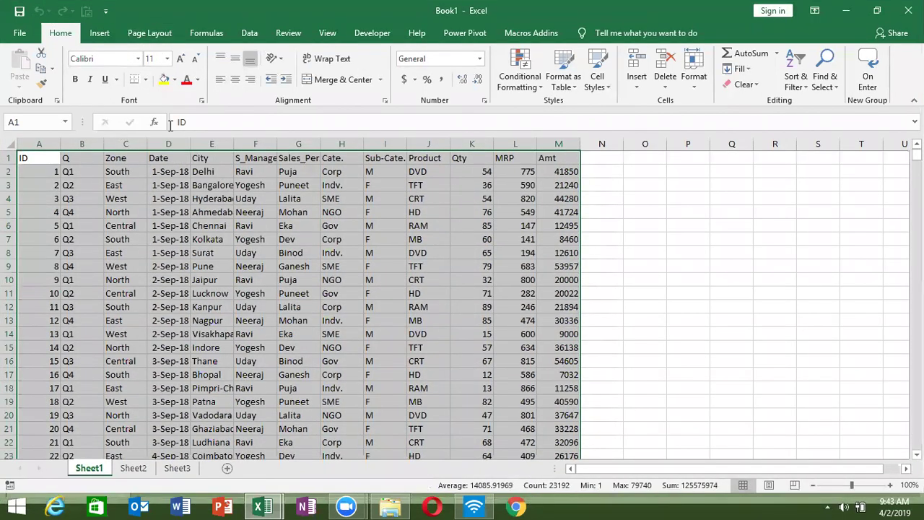
# Step: Step along the header row from ID and Zone to the Sales_Person heading
pyautogui.click(256, 211)
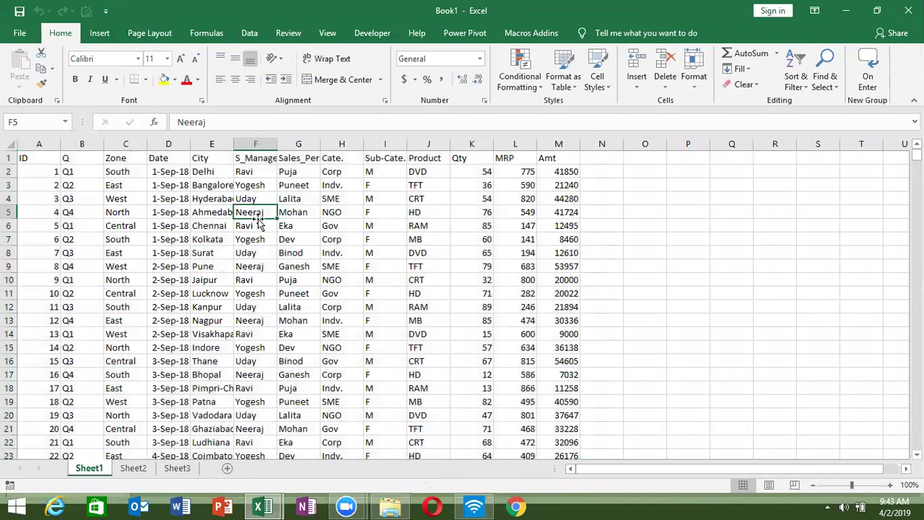
pyautogui.press('Up')
pyautogui.press('Up')
pyautogui.press('Up')
pyautogui.press('Up')
pyautogui.press('Left')
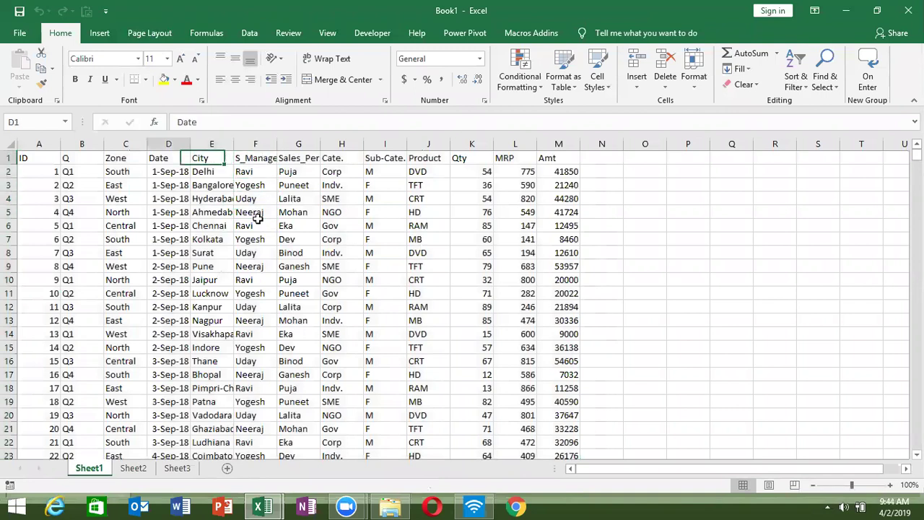
pyautogui.press('Left')
pyautogui.press('Left')
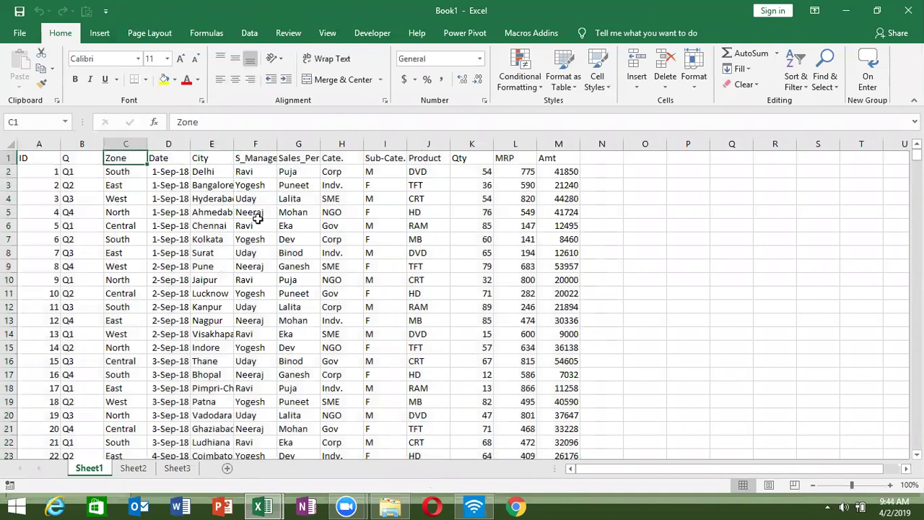
pyautogui.press('Left')
pyautogui.press('Left')
pyautogui.press('Right')
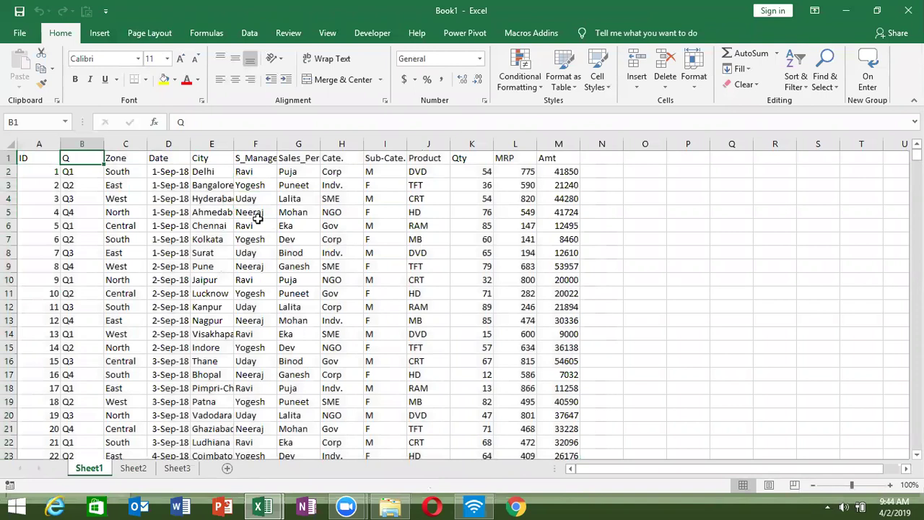
pyautogui.press('Right')
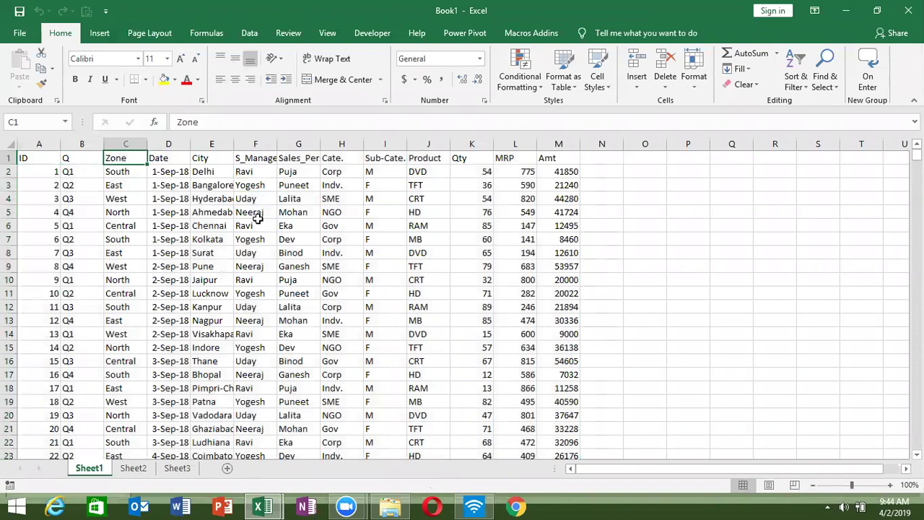
pyautogui.press('Right')
pyautogui.press('Right')
pyautogui.press('Right')
pyautogui.press('Right')
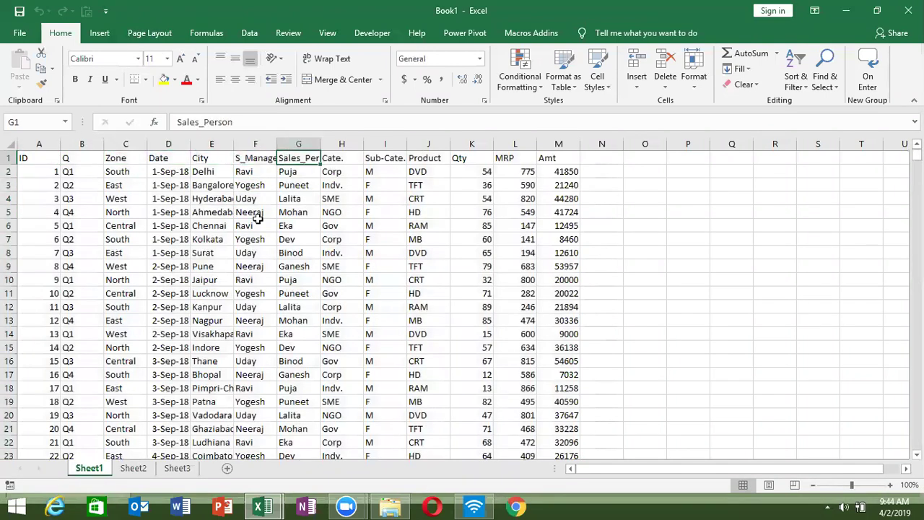
# Step: Check the first Sales_Person entries, then show the Developer ribbon tools
pyautogui.press('Down')
pyautogui.press('Down')
pyautogui.press('Up')
pyautogui.press('Up')
pyautogui.press('Down')
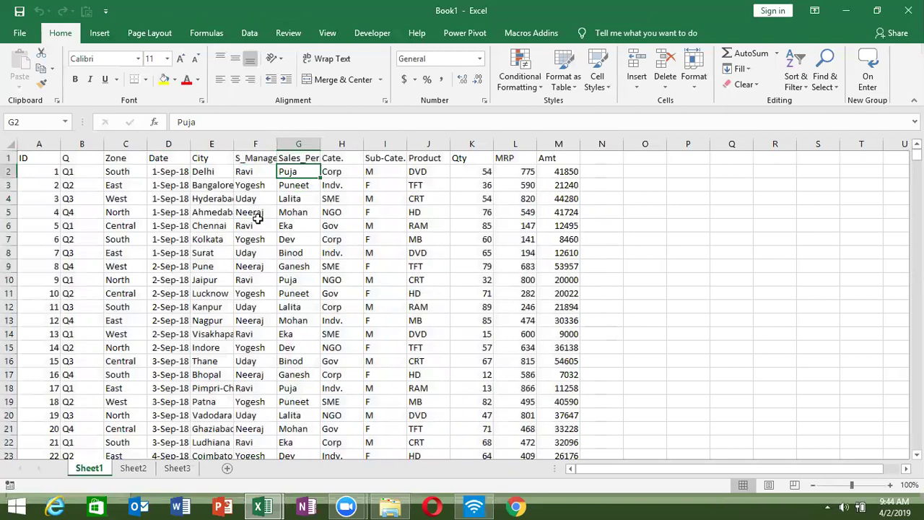
pyautogui.press('Up')
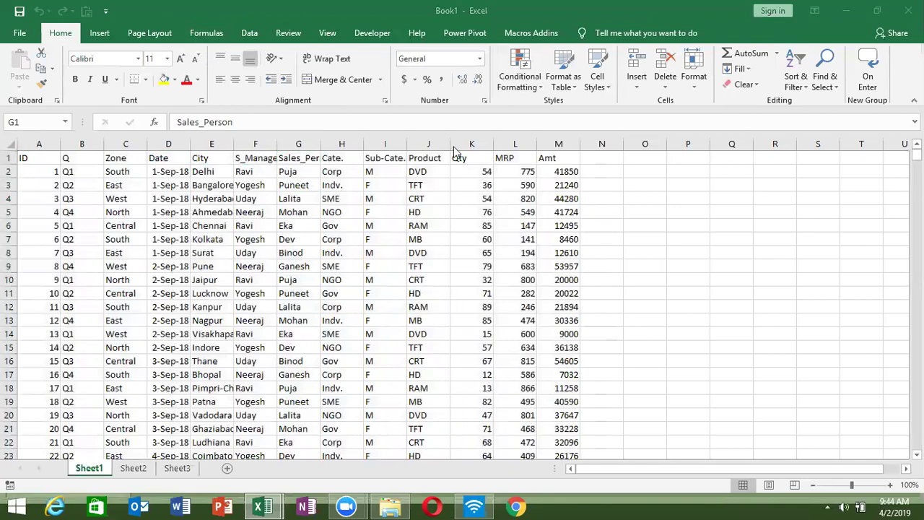
pyautogui.click(372, 33)
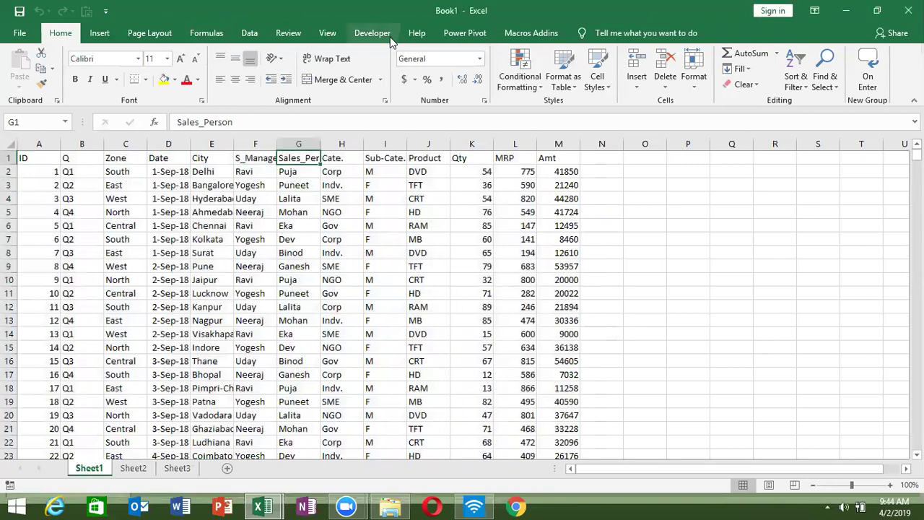
pyautogui.click(317, 217)
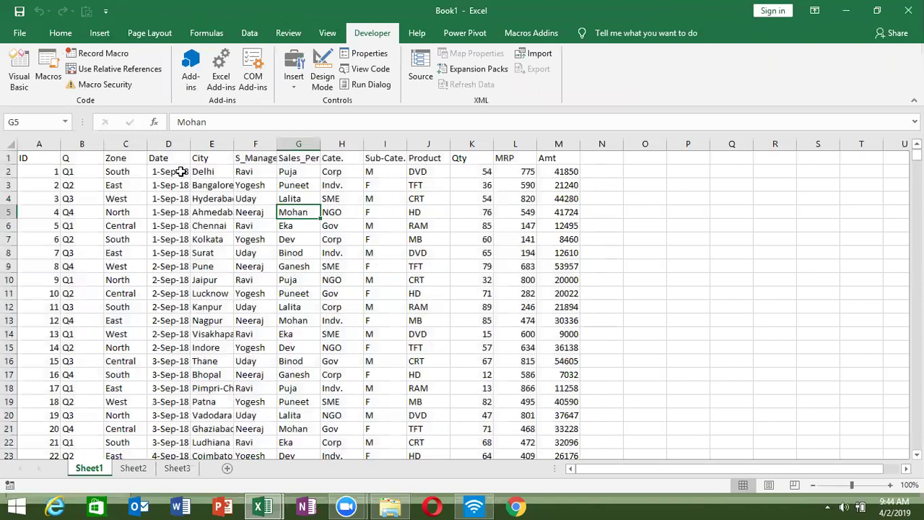
# Step: Start recording Macro4 in this workbook with A1 selected
pyautogui.click(51, 165)
pyautogui.moveTo(48, 165); pyautogui.dragTo(50, 162)
pyautogui.click(140, 181)
pyautogui.click(55, 158)
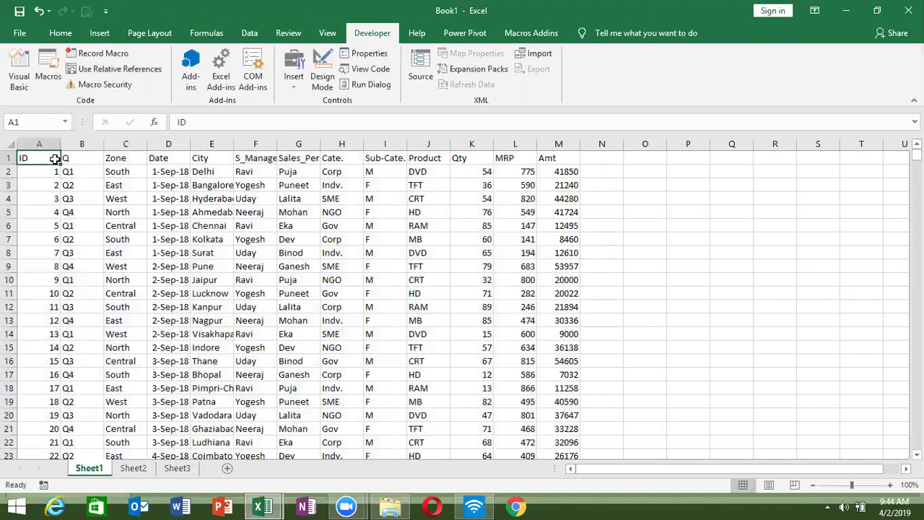
pyautogui.click(75, 56)
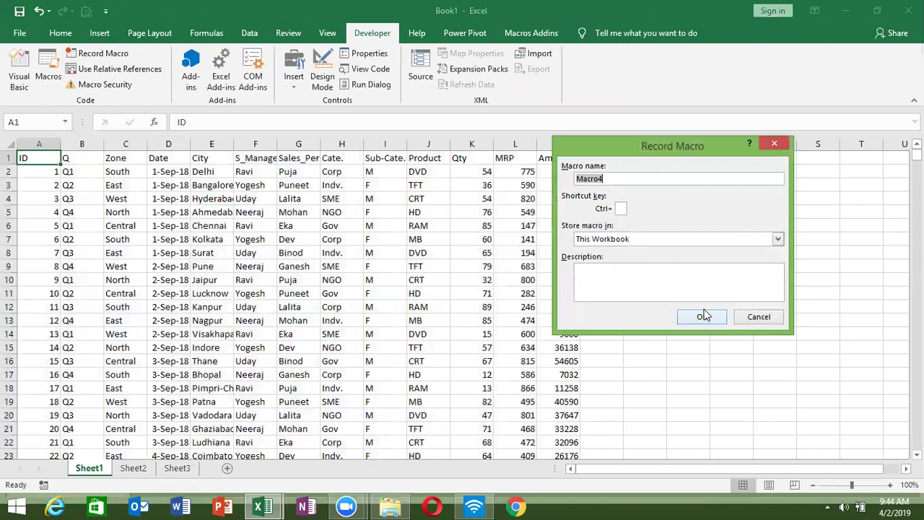
pyautogui.click(698, 316)
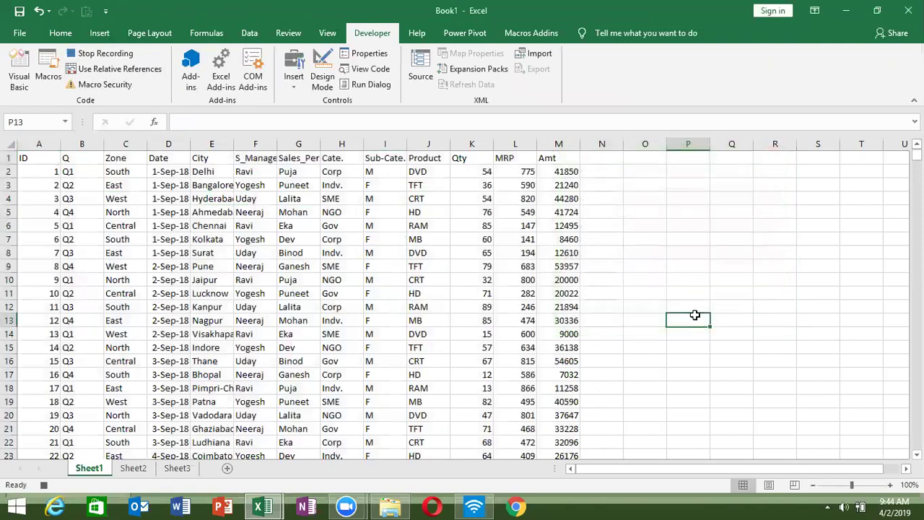
# Step: Turn on AutoFilter and filter the Sales_Person column to a single salesperson
pyautogui.click(28, 159)
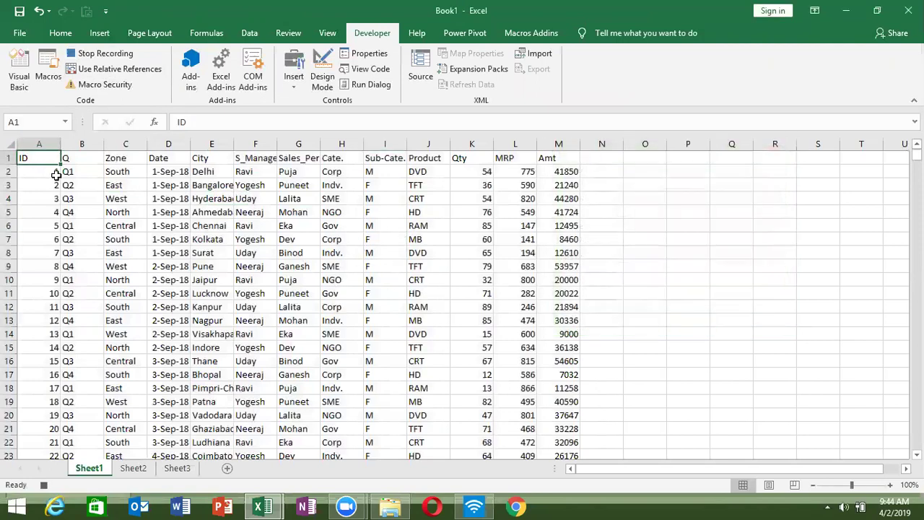
pyautogui.hotkey('ctrl', 'shift', 'l')
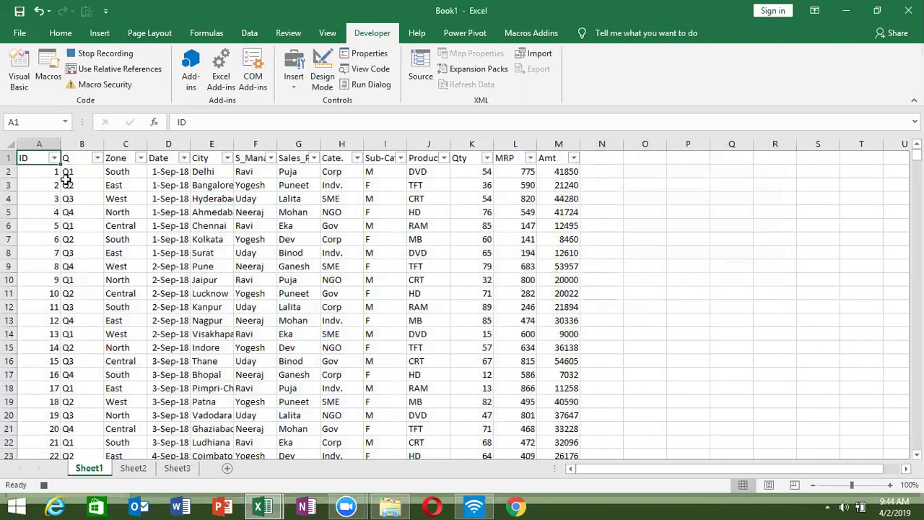
pyautogui.click(271, 158)
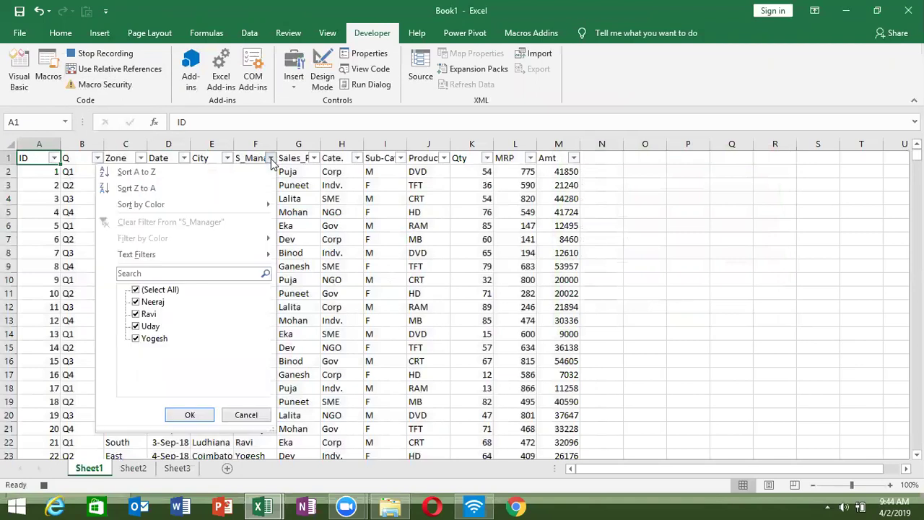
pyautogui.click(311, 160)
pyautogui.click(311, 158)
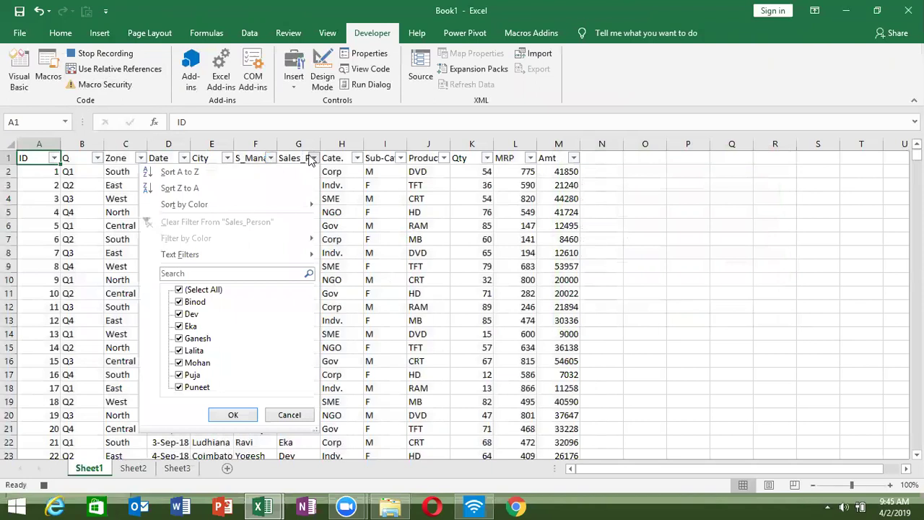
pyautogui.click(179, 289)
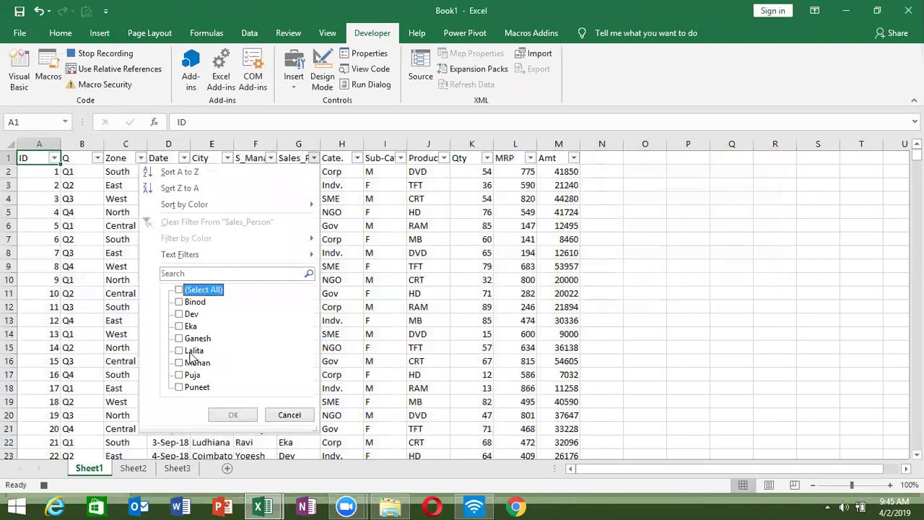
pyautogui.click(180, 374)
pyautogui.click(231, 415)
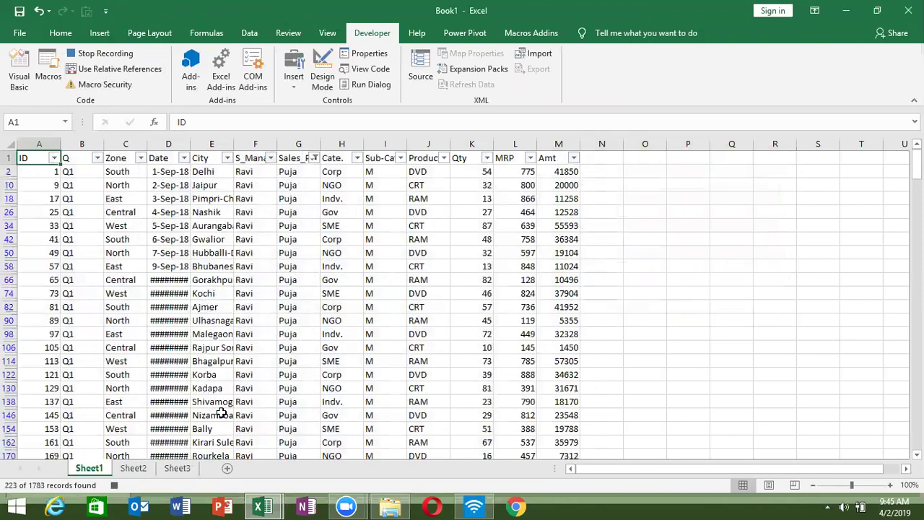
# Step: Select and copy only the visible filtered rows, then add a new worksheet
pyautogui.hotkey('ctrl', 'shift', 'Right')
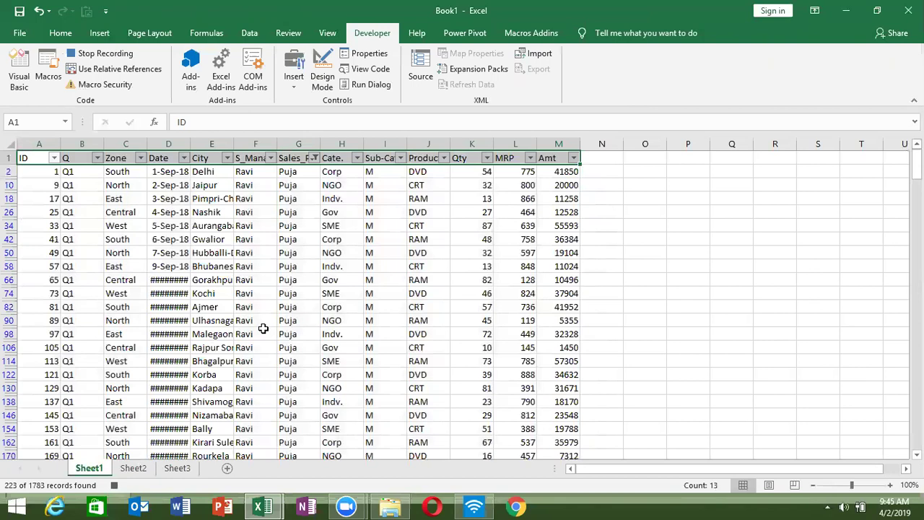
pyautogui.hotkey('ctrl', 'shift', 'Down')
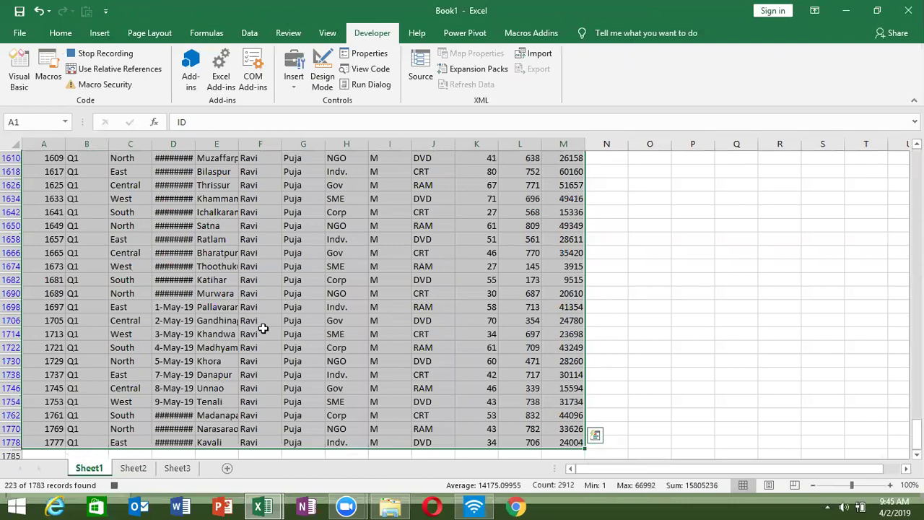
pyautogui.hotkey('ctrl', 'g')
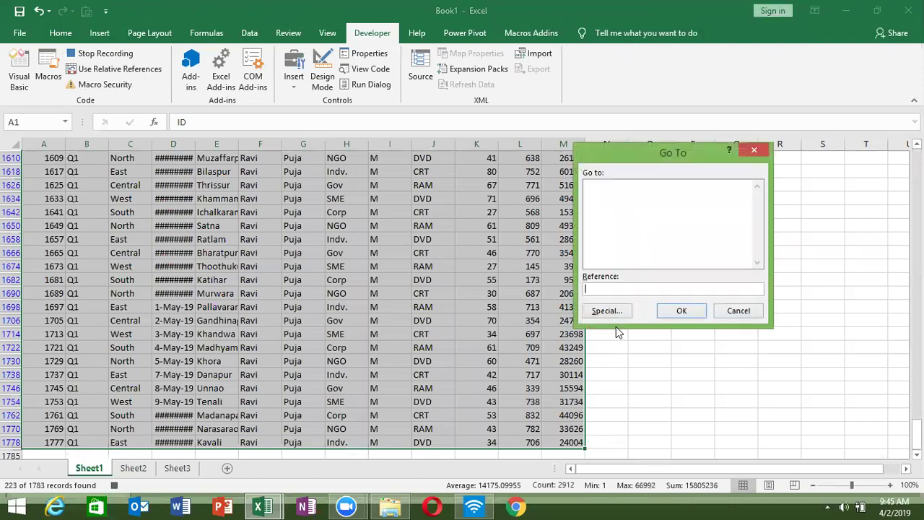
pyautogui.click(610, 311)
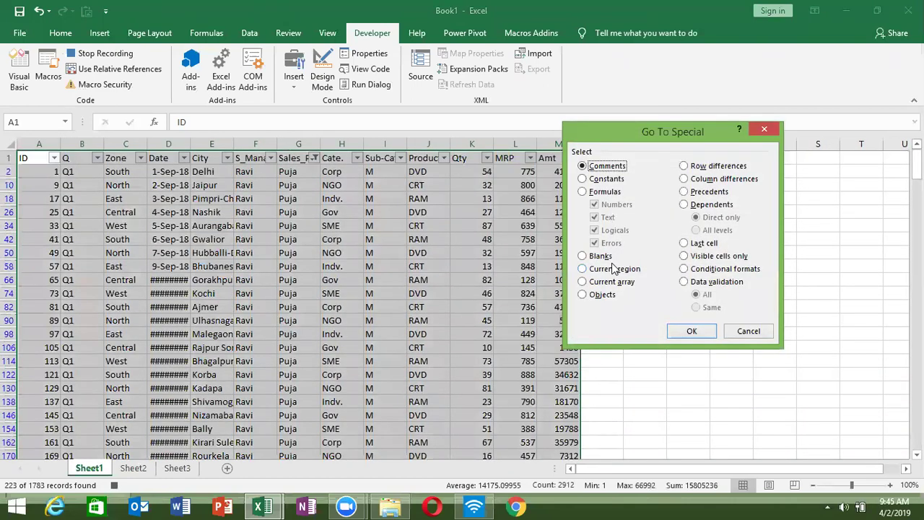
pyautogui.click(691, 259)
pyautogui.press('Return')
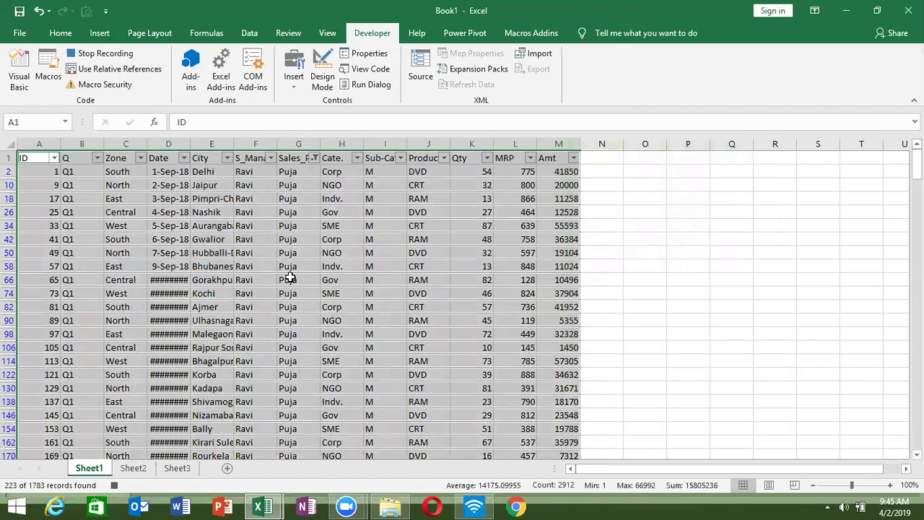
pyautogui.hotkey('ctrl', 'c')
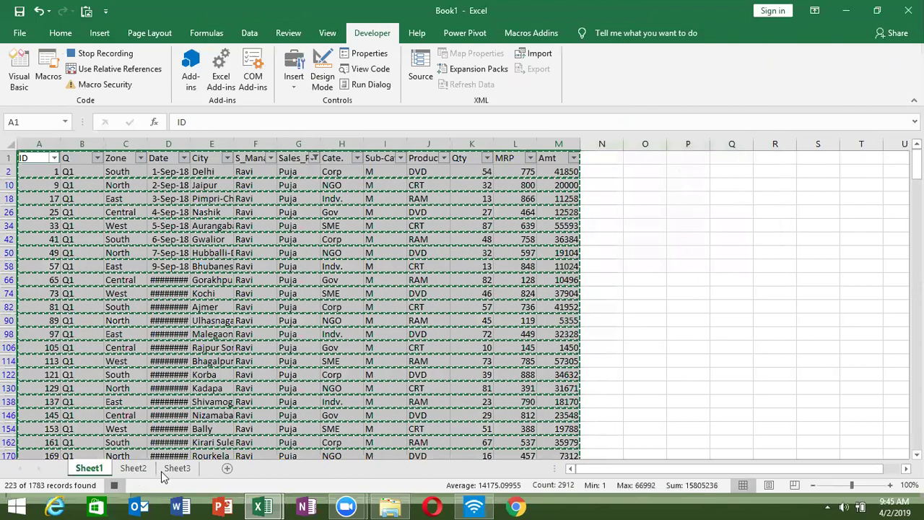
pyautogui.click(228, 468)
# Step: Paste the filtered rows into the new sheet and rename it from Sheet4 to Puja
pyautogui.hotkey('ctrl', 'v')
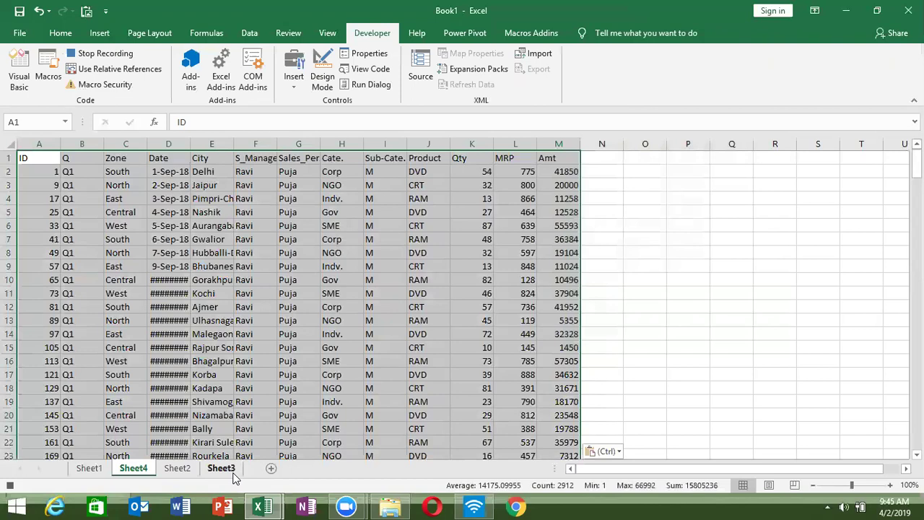
pyautogui.moveTo(120, 469); pyautogui.dragTo(119, 470)
pyautogui.doubleClick(133, 467)
pyautogui.write('Puj')
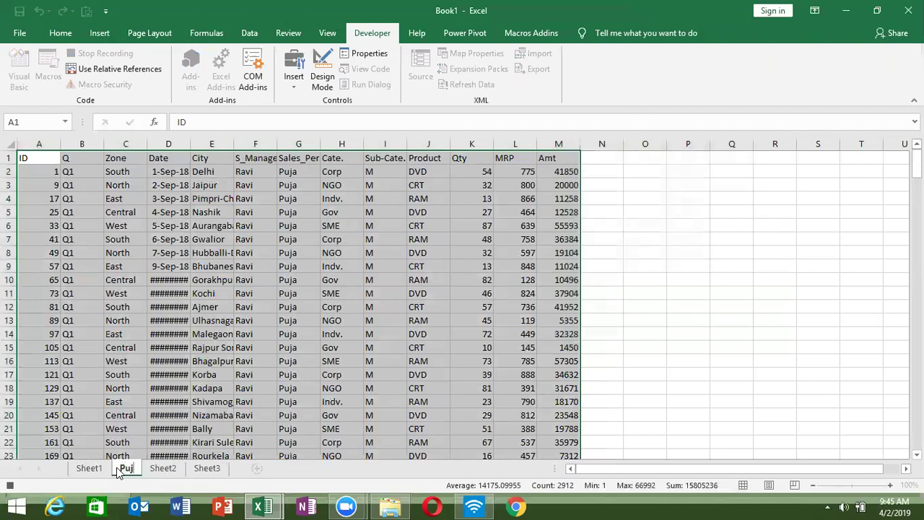
pyautogui.write('a')
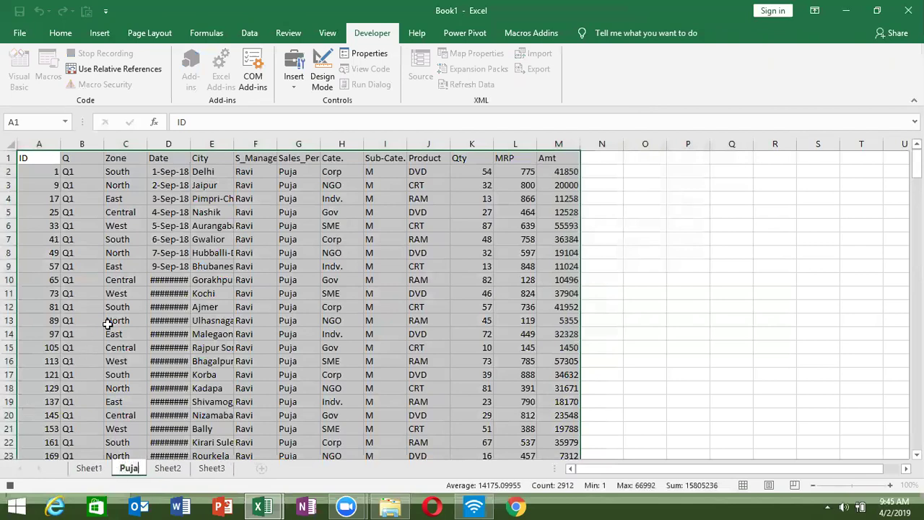
pyautogui.press('Return')
pyautogui.click(107, 321)
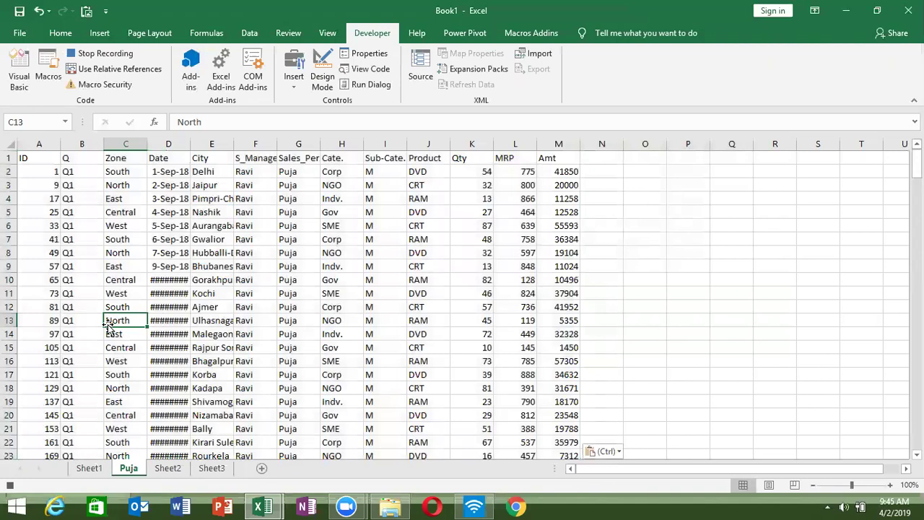
# Step: Move the Puja sheet into a new workbook
pyautogui.rightClick(134, 471)
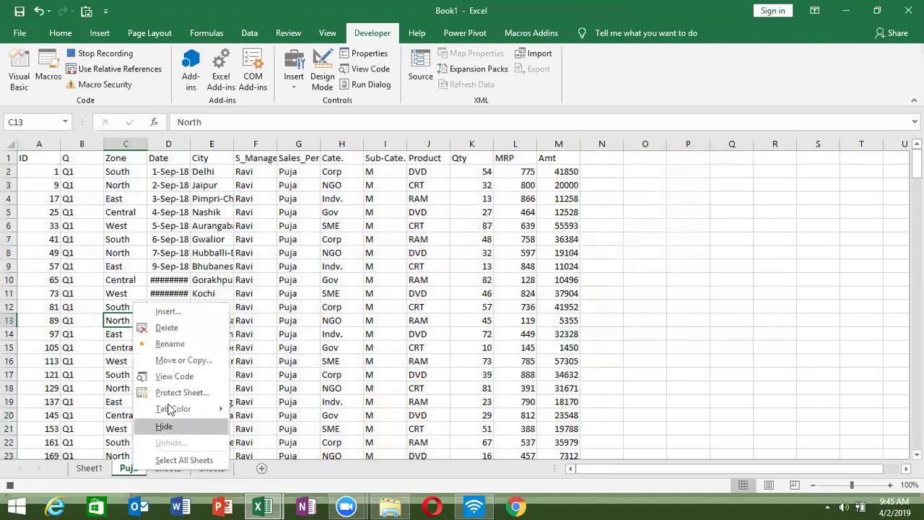
pyautogui.click(180, 361)
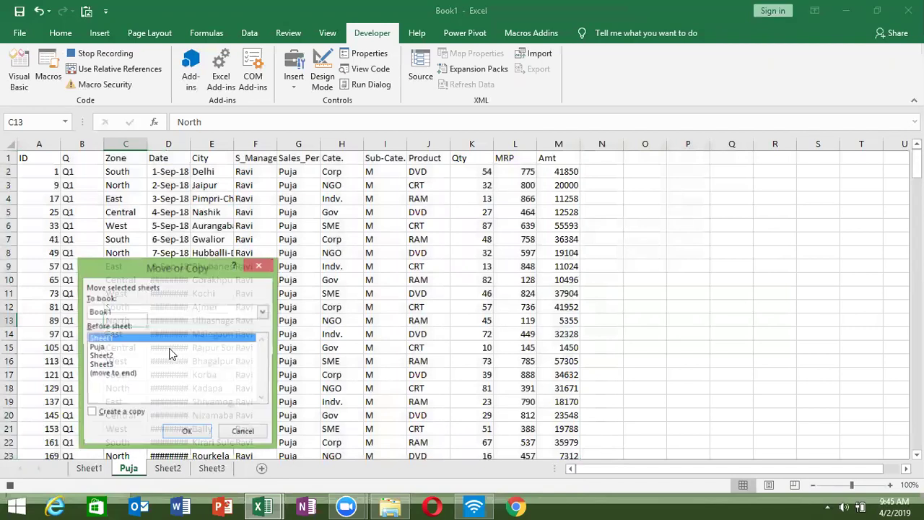
pyautogui.click(132, 312)
pyautogui.click(127, 325)
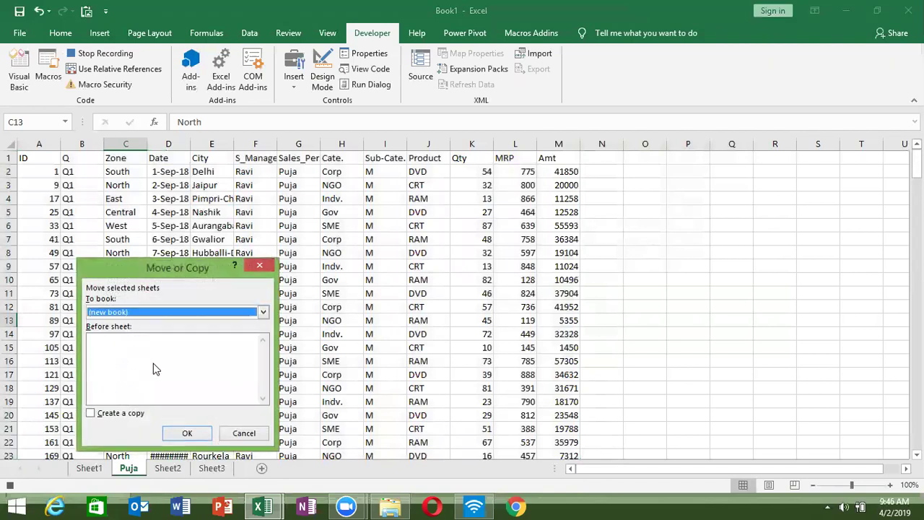
pyautogui.click(197, 433)
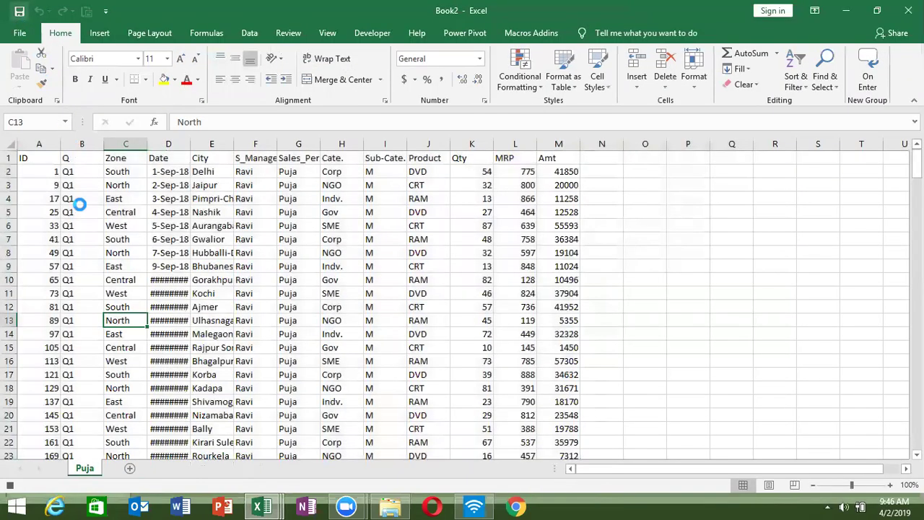
# Step: Save the new workbook to the Desktop as Puja in Excel Workbook format
pyautogui.hotkey('ctrl', 's')
pyautogui.click(135, 255)
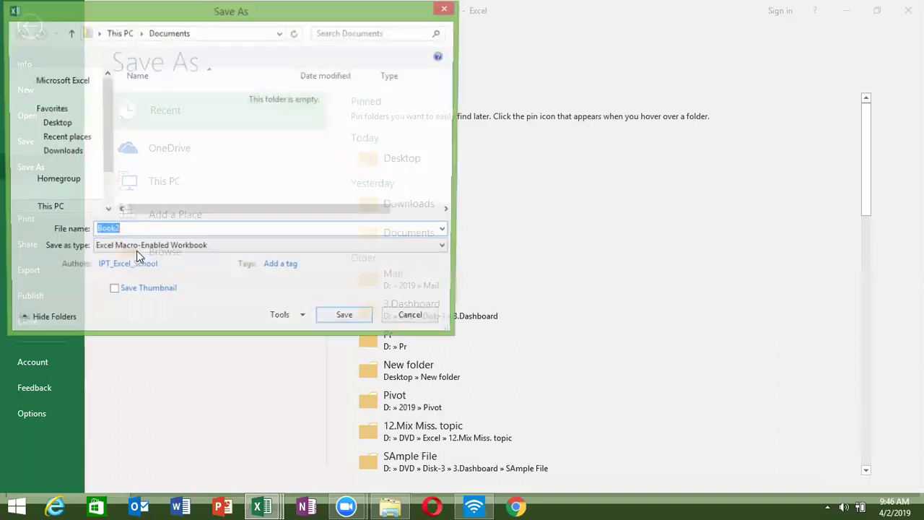
pyautogui.scroll(2, 67, 159)
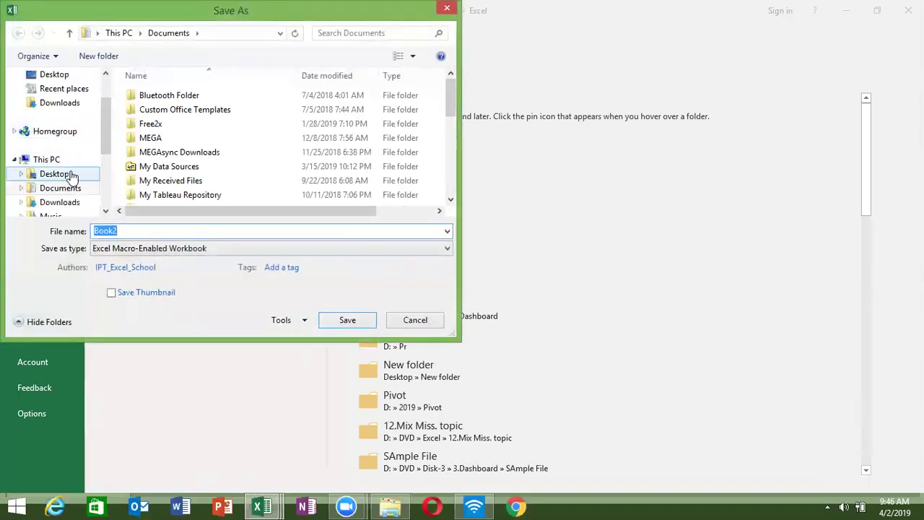
pyautogui.click(72, 176)
pyautogui.scroll(-3, 105, 213)
pyautogui.write('Puja')
pyautogui.click(102, 254)
pyautogui.click(93, 123)
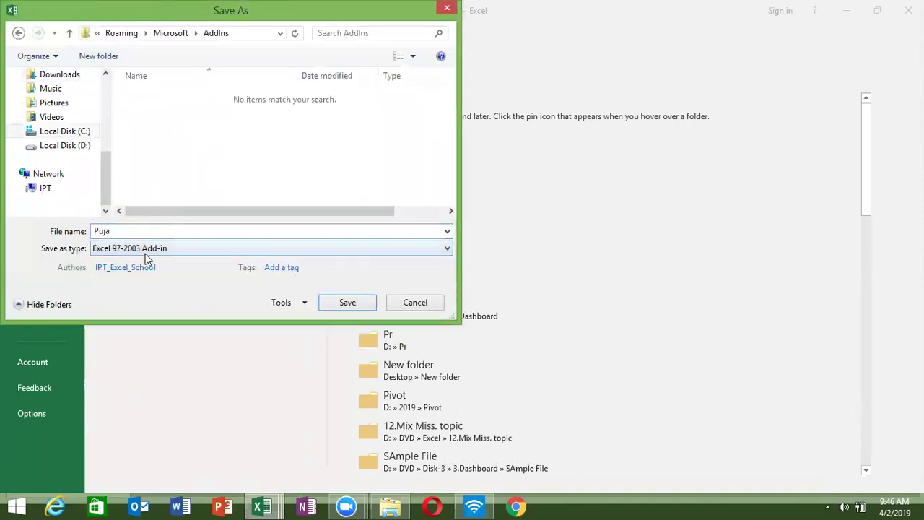
pyautogui.click(146, 253)
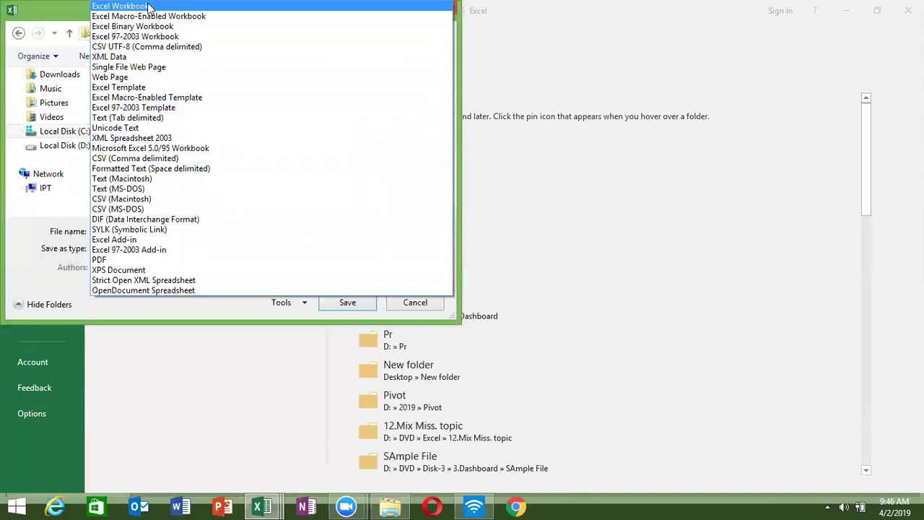
pyautogui.click(147, 6)
pyautogui.click(334, 320)
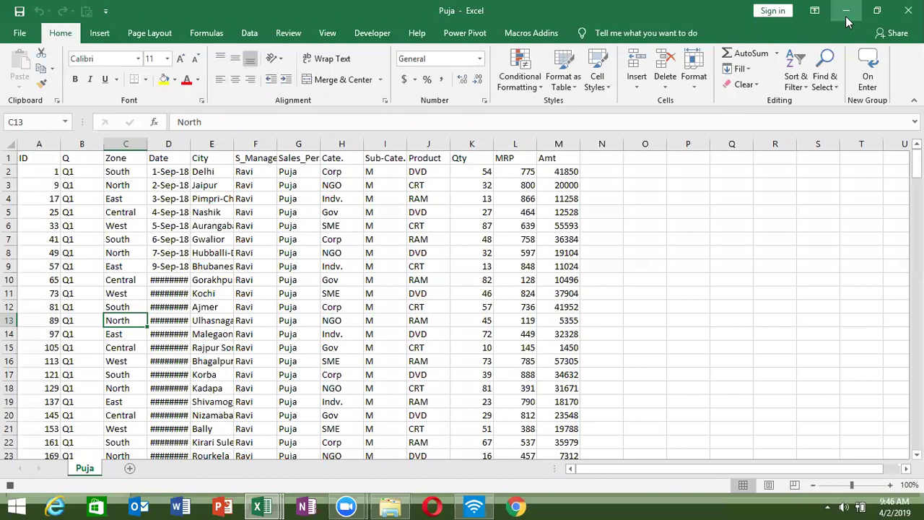
# Step: Close Puja, clear Sheet1's filter, stop recording, and select Macro4 in the Macros list
pyautogui.click(908, 10)
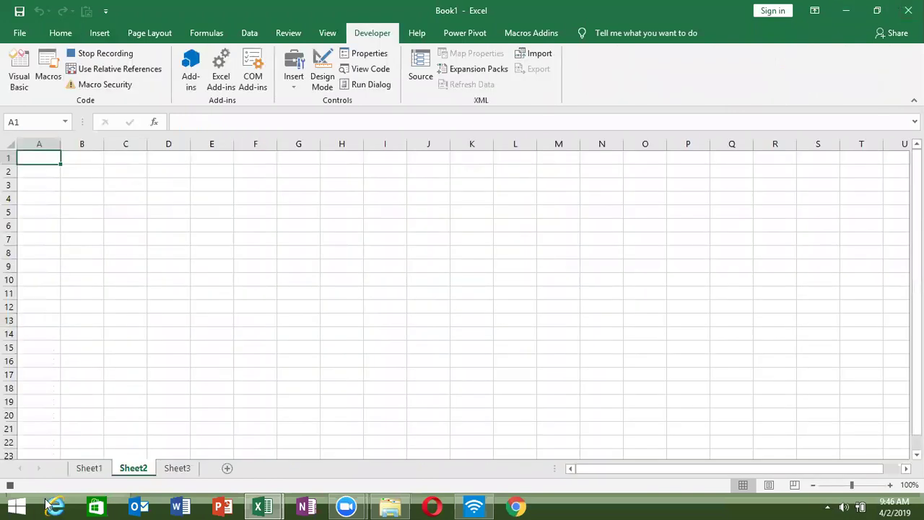
pyautogui.click(103, 470)
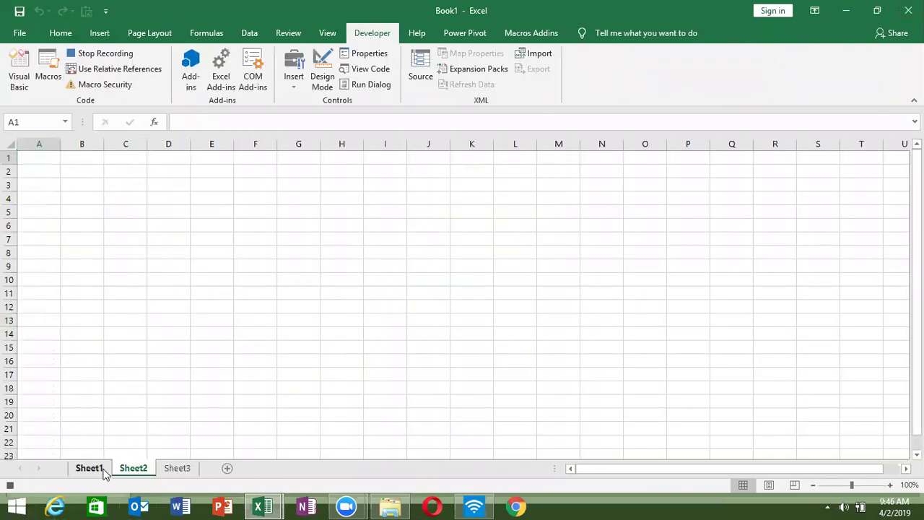
pyautogui.click(136, 268)
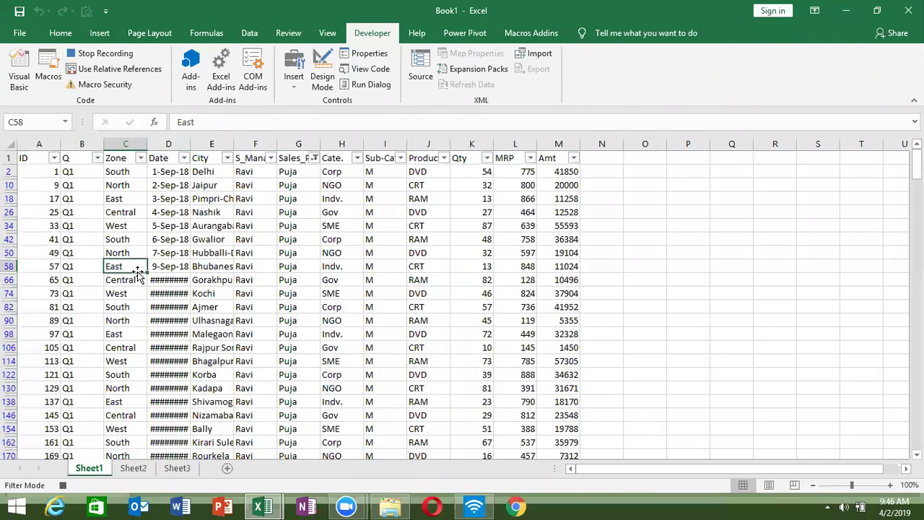
pyautogui.hotkey('ctrl', 'shift', 'l')
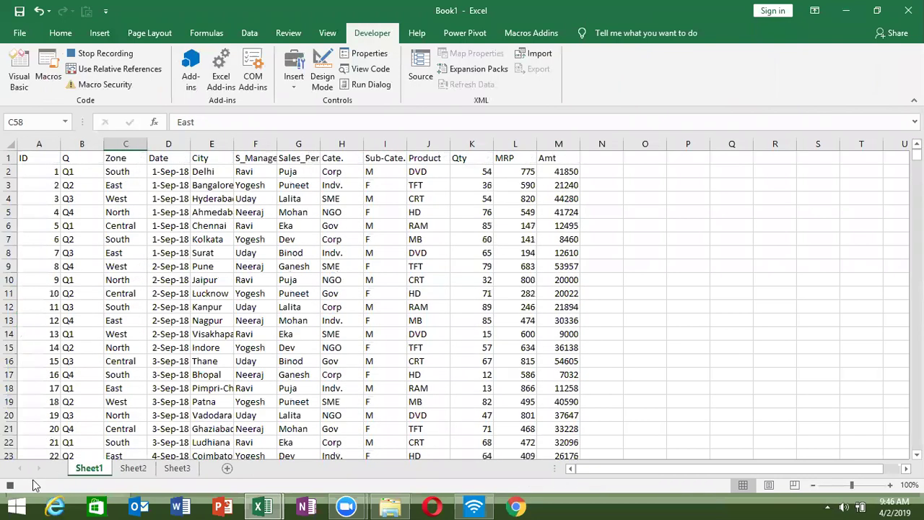
pyautogui.click(11, 486)
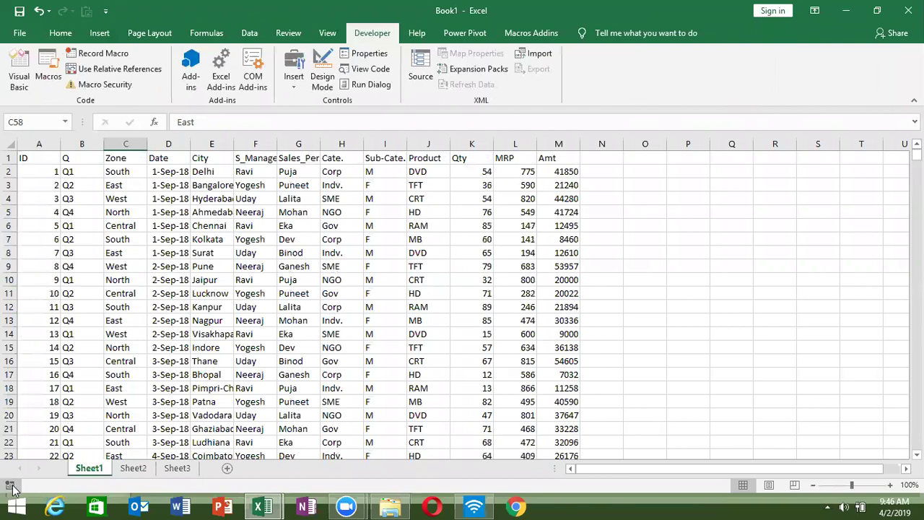
pyautogui.click(48, 76)
pyautogui.click(589, 168)
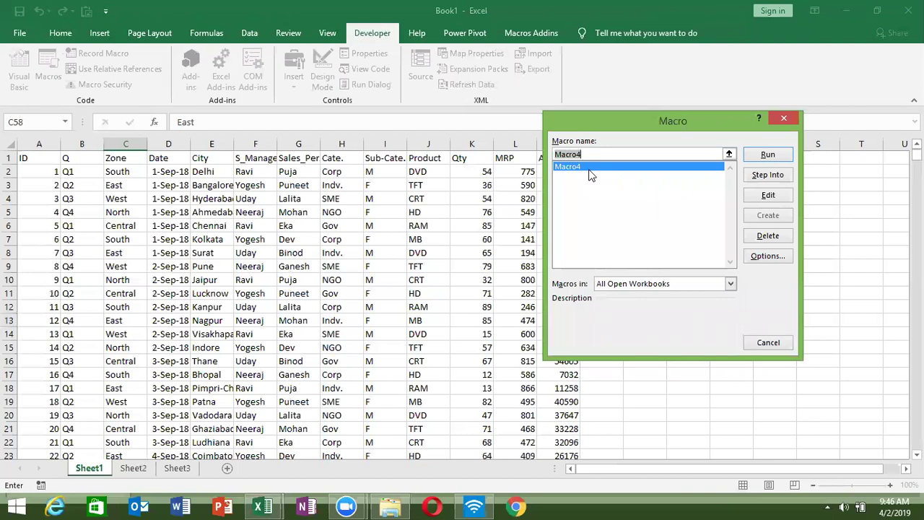
# Step: Open Macro4's code and delete its redundant Selection.AutoFilter line
pyautogui.click(776, 197)
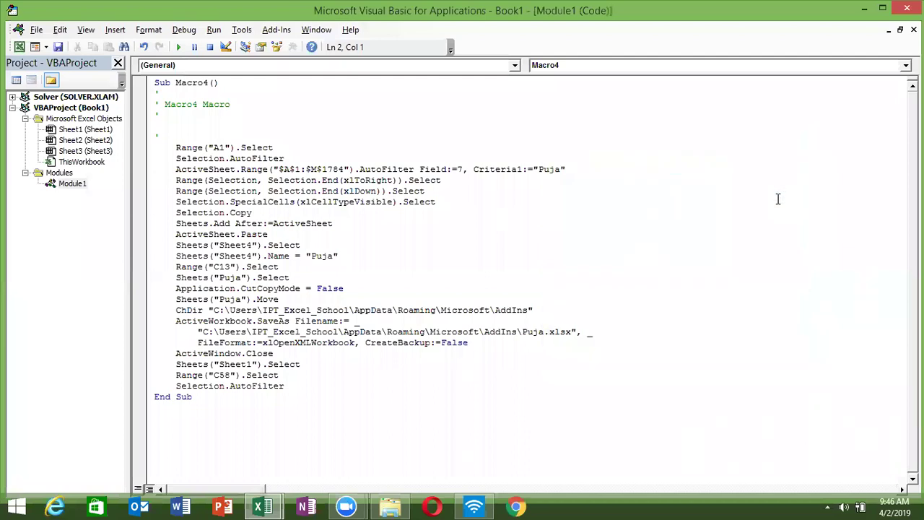
pyautogui.press('Down')
pyautogui.press('Down')
pyautogui.press('Down')
pyautogui.press('Down')
pyautogui.press('Down')
pyautogui.press('Right')
pyautogui.press('Right')
pyautogui.press('Right')
pyautogui.press('Right')
pyautogui.hotkey('shift', 'Down')
pyautogui.press('Right')
pyautogui.hotkey('shift', 'Down')
pyautogui.press('Down')
pyautogui.hotkey('shift', 'Down')
pyautogui.press('Up')
pyautogui.press('Up')
pyautogui.hotkey('shift', 'Down')
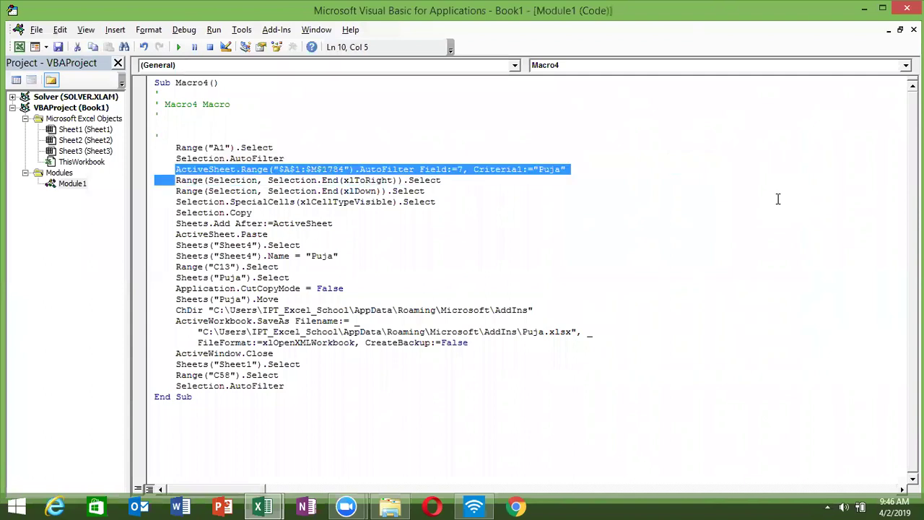
pyautogui.press('Up')
pyautogui.press('Up')
pyautogui.hotkey('shift', 'Down')
pyautogui.press('Delete')
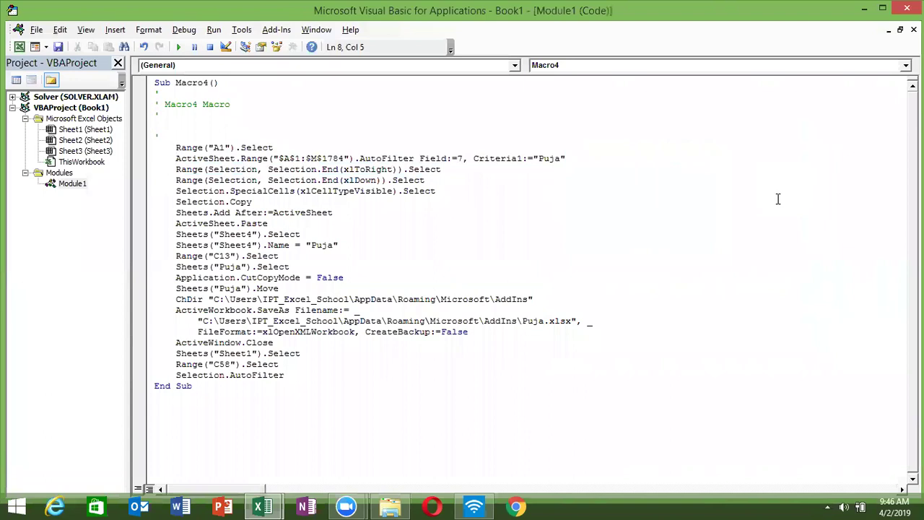
# Step: Inspect the range address in the remaining filter line, then return to Excel
pyautogui.press('Right')
pyautogui.press('Right')
pyautogui.press('Right')
pyautogui.press('Right')
pyautogui.press('Right')
pyautogui.press('Right')
pyautogui.press('Right')
pyautogui.press('Right')
pyautogui.press('Right')
pyautogui.press('Left')
pyautogui.press('Left')
pyautogui.press('Right')
pyautogui.press('Right')
pyautogui.press('Right')
pyautogui.press('Right')
pyautogui.press('Right')
pyautogui.press('Right')
pyautogui.press('Right')
pyautogui.press('Right')
pyautogui.press('Right')
pyautogui.press('Right')
pyautogui.press('Right')
pyautogui.press('Right')
pyautogui.press('Right')
pyautogui.press('Right')
pyautogui.press('Right')
pyautogui.press('Right')
pyautogui.press('Right')
pyautogui.press('Right')
pyautogui.press('Right')
pyautogui.press('Right')
pyautogui.press('Right')
pyautogui.press('Right')
pyautogui.press('Left')
pyautogui.press('Left')
pyautogui.press('Left')
pyautogui.press('Left')
pyautogui.press('Left')
pyautogui.press('Left')
pyautogui.press('Left')
pyautogui.press('Left')
pyautogui.press('Left')
pyautogui.press('Left')
pyautogui.press('Left')
pyautogui.press('Left')
pyautogui.press('Left')
pyautogui.press('Left')
pyautogui.hotkey('alt', 'F11')
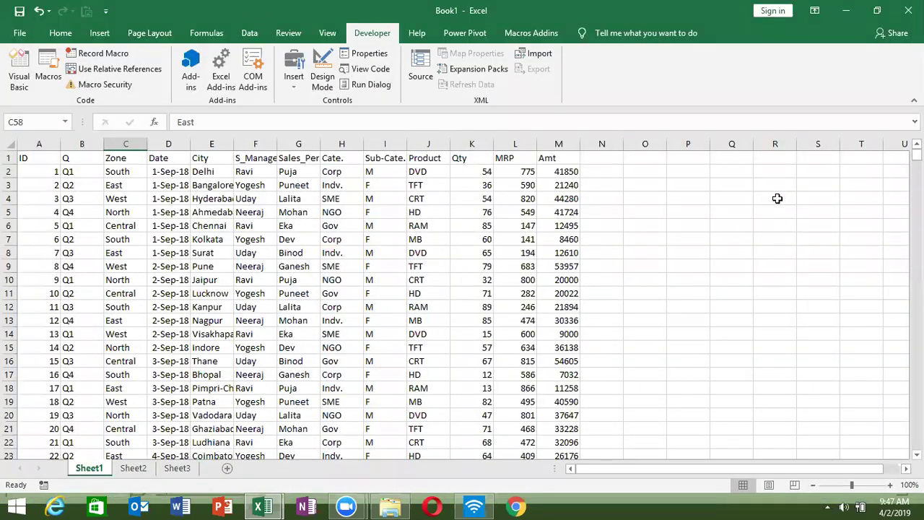
# Step: Check where Sheet1's sales data ends and how far the table extends
pyautogui.press('Down')
pyautogui.hotkey('ctrl', 'Down')
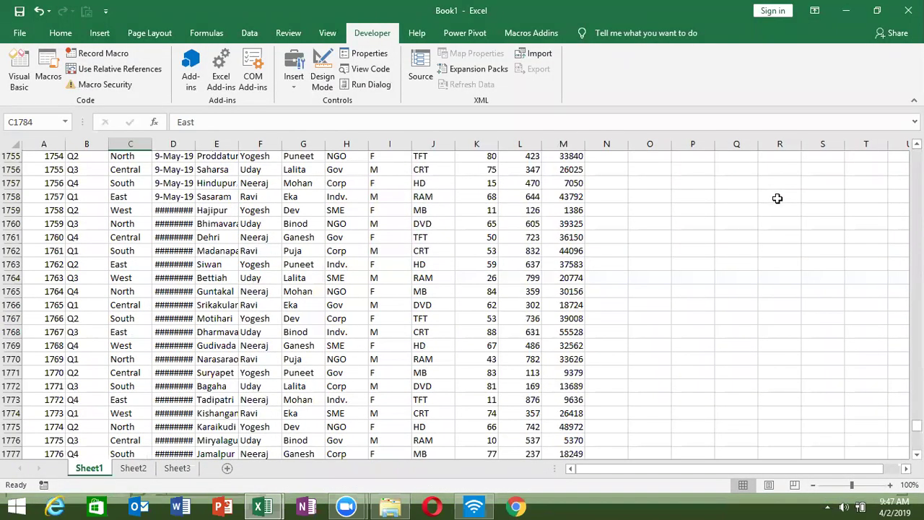
pyautogui.press('Left')
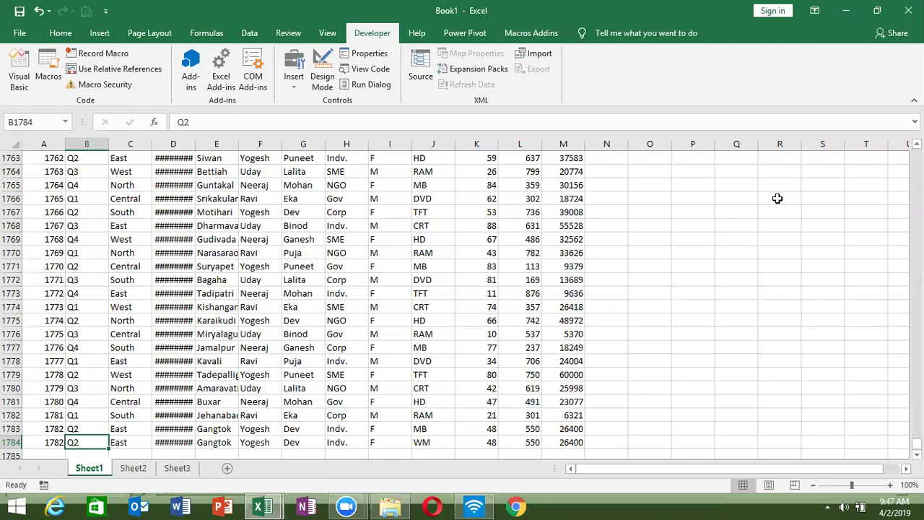
pyautogui.hotkey('ctrl', 'Home')
pyautogui.hotkey('alt', 'F11')
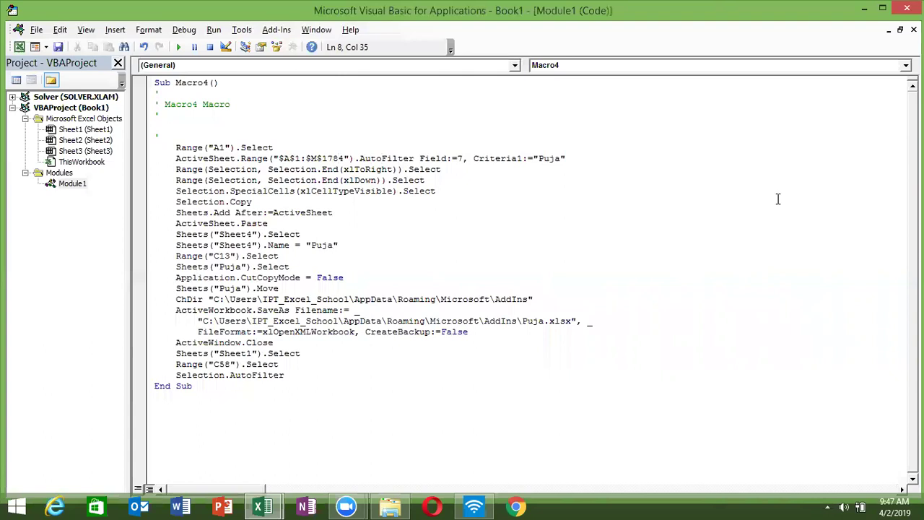
pyautogui.hotkey('alt', 'F11')
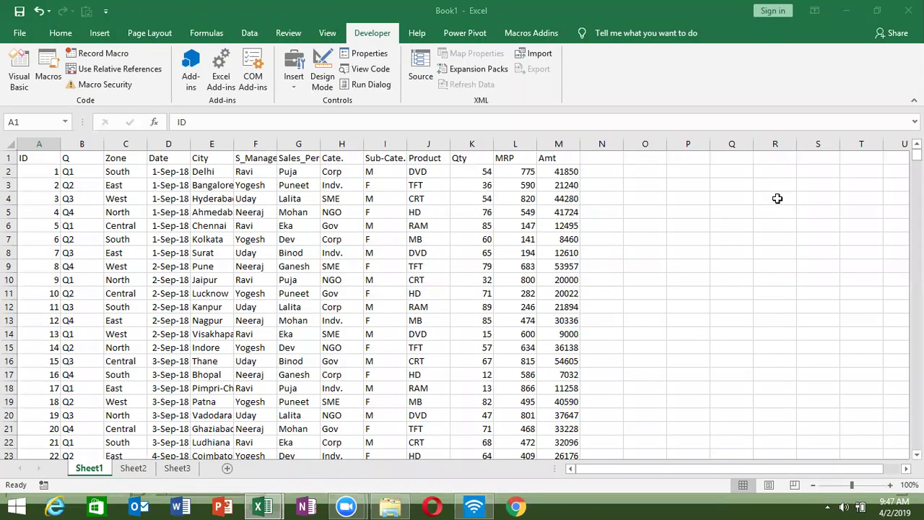
pyautogui.hotkey('ctrl', 'shift', 'End')
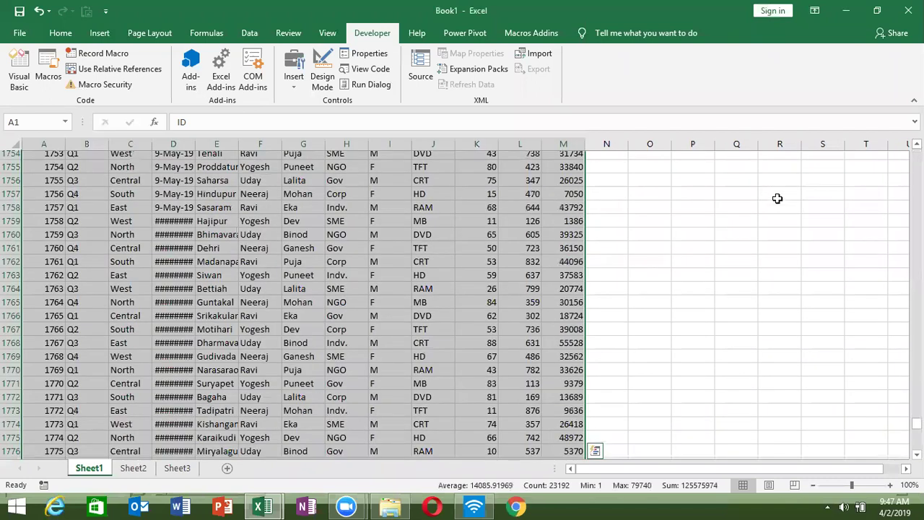
pyautogui.hotkey('ctrl', 'Home')
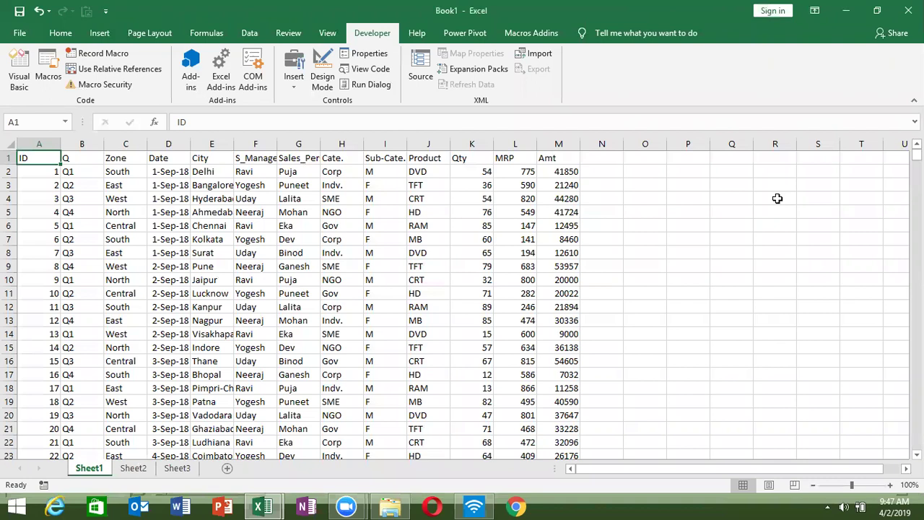
# Step: Turn on filtering and trim Macro4's filter range from $A$1:$M$1784 to $A$1
pyautogui.hotkey('ctrl', 'shift', 'l')
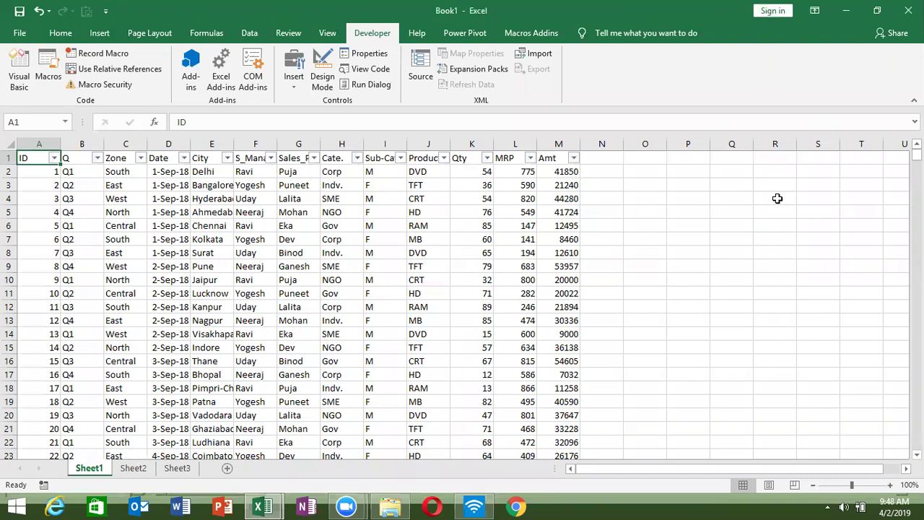
pyautogui.hotkey('alt', 'F11')
pyautogui.press('Delete')
pyautogui.press('BackSpace')
pyautogui.press('BackSpace')
pyautogui.press('BackSpace')
pyautogui.press('BackSpace')
pyautogui.press('BackSpace')
pyautogui.press('BackSpace')
pyautogui.press('BackSpace')
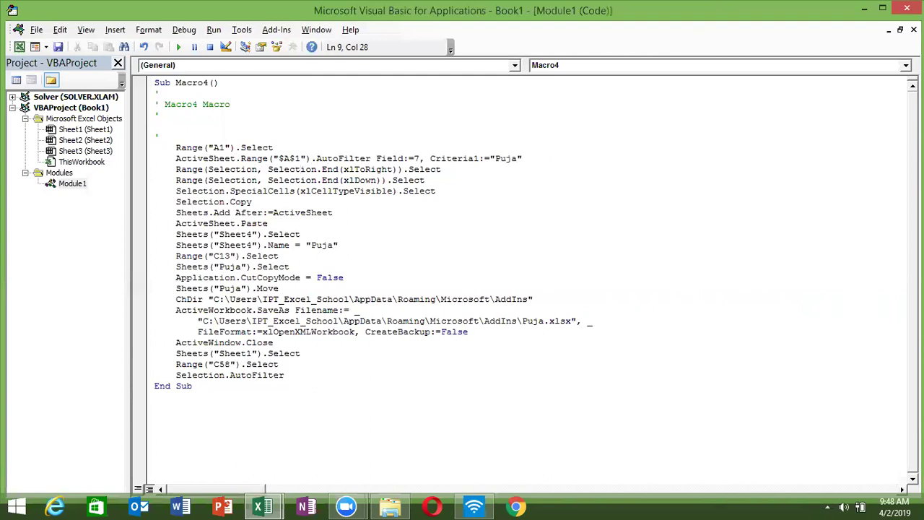
# Step: Select Macro4's visible-cells, copy, add-sheet, Sheet4 select and Sheet4 rename lines, then go back to Excel
pyautogui.press('Left')
pyautogui.press('Left')
pyautogui.press('Left')
pyautogui.press('Down')
pyautogui.press('Down')
pyautogui.press('Left')
pyautogui.press('Left')
pyautogui.press('Left')
pyautogui.press('Left')
pyautogui.press('Left')
pyautogui.press('Left')
pyautogui.press('Left')
pyautogui.press('Left')
pyautogui.press('Left')
pyautogui.hotkey('shift', 'Down')
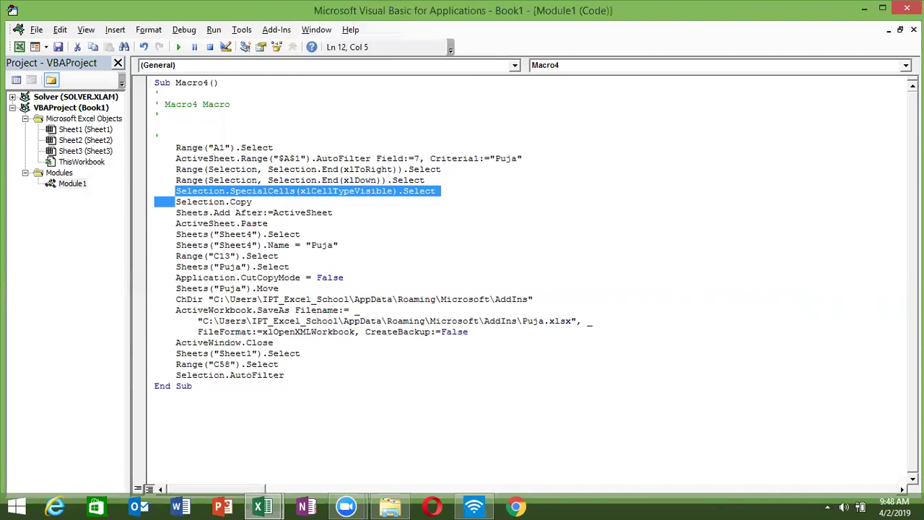
pyautogui.press('Right')
pyautogui.hotkey('shift', 'Down')
pyautogui.press('Right')
pyautogui.hotkey('shift', 'Down')
pyautogui.press('Right')
pyautogui.hotkey('shift', 'Down')
pyautogui.press('Right')
pyautogui.hotkey('shift', 'Down')
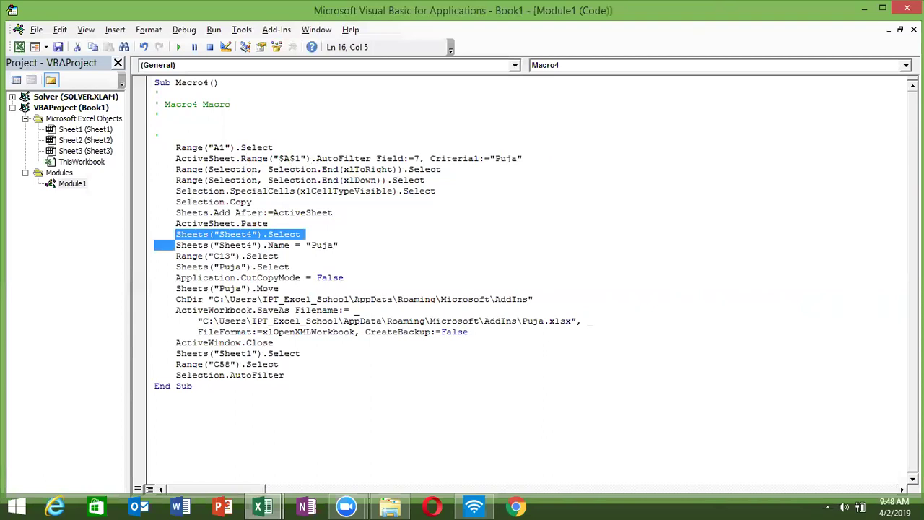
pyautogui.hotkey('shift', 'Down')
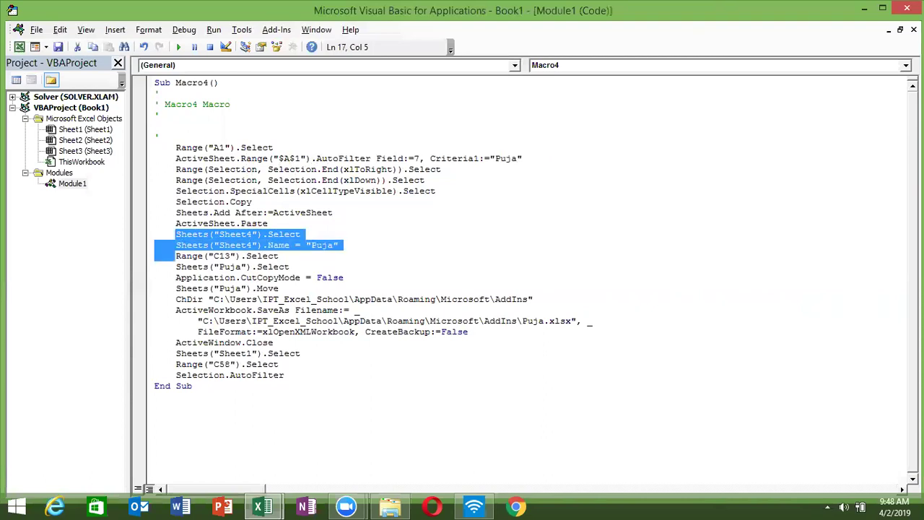
pyautogui.hotkey('alt', 'Tab')
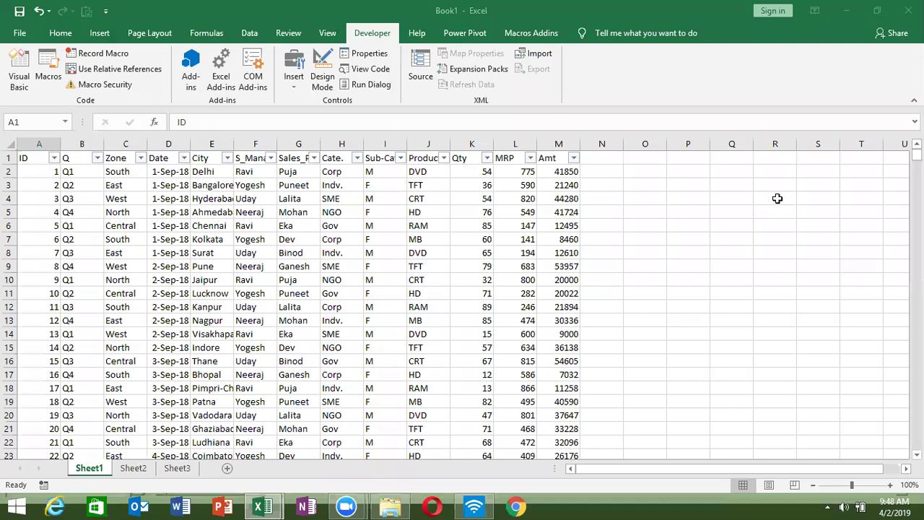
# Step: Delete the grouped extra sheets Sheet5, Sheet2 and Sheet3, keeping only Sheet1
pyautogui.click(226, 469)
pyautogui.keyDown('shift'); pyautogui.click(213, 471); pyautogui.keyUp('shift')
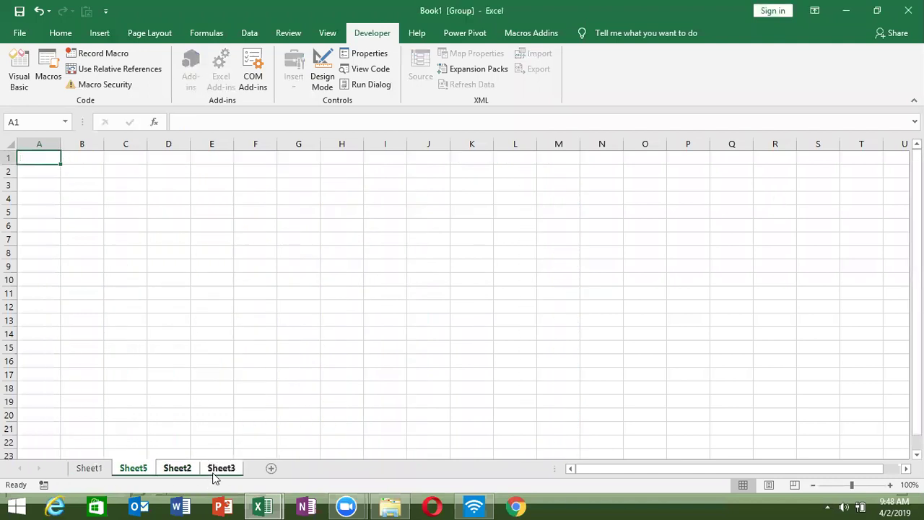
pyautogui.rightClick(213, 477)
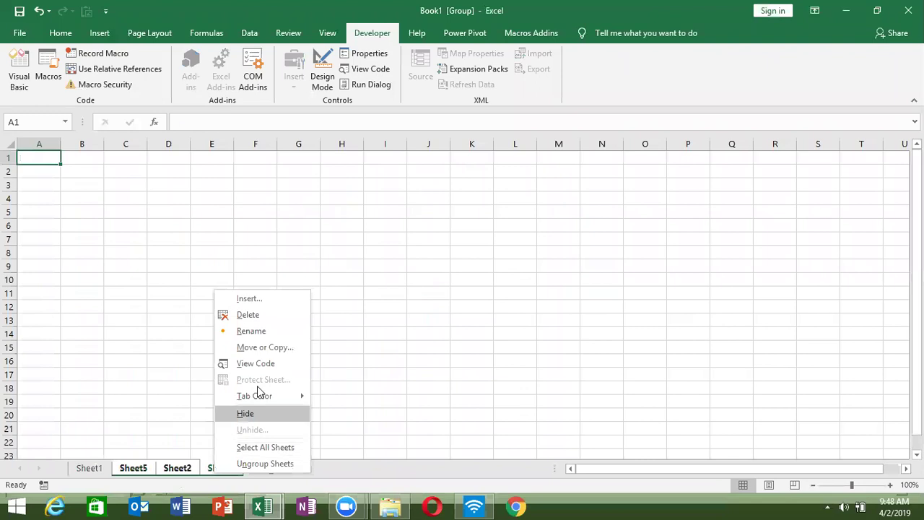
pyautogui.click(266, 314)
pyautogui.click(449, 290)
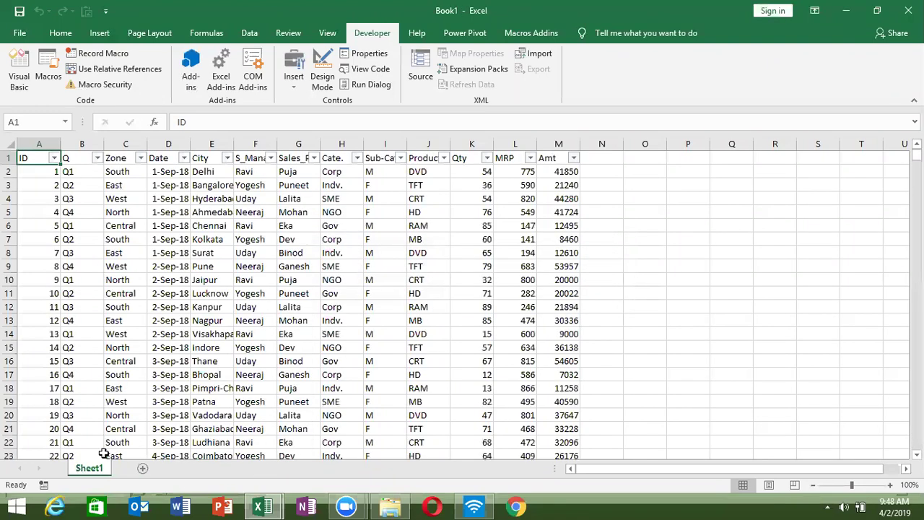
# Step: In Macro4, delete the Sheets("Sheet4").Select line
pyautogui.hotkey('alt', 'F11')
pyautogui.press('Left')
pyautogui.hotkey('shift', 'Down')
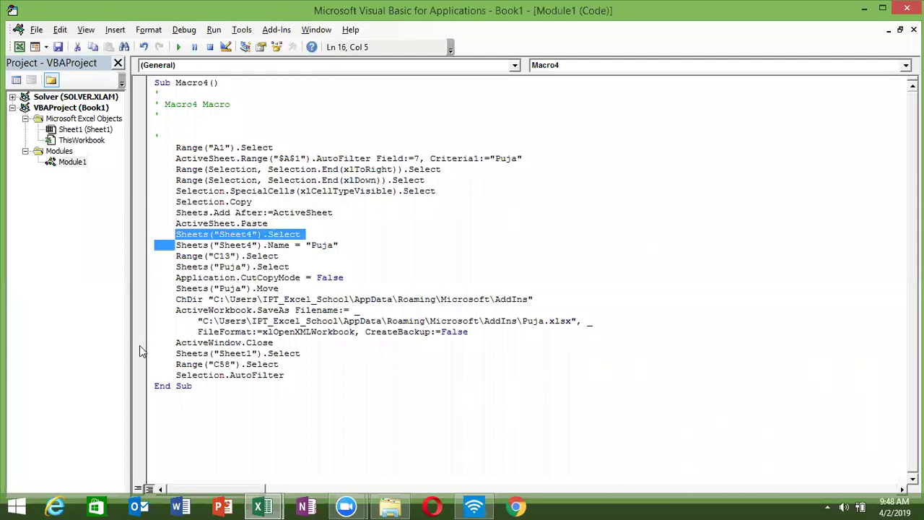
pyautogui.press('Left')
pyautogui.press('Left')
pyautogui.press('Right')
pyautogui.hotkey('shift', 'Down')
pyautogui.press('Delete')
pyautogui.press('Up')
# Step: Replace the Sheet4 reference on the paste line with ActiveSheet
pyautogui.hotkey('shift', 'Right')
pyautogui.hotkey('shift', 'Right')
pyautogui.hotkey('shift', 'Right')
pyautogui.hotkey('shift', 'Right')
pyautogui.hotkey('shift', 'Right')
pyautogui.hotkey('shift', 'Right')
pyautogui.hotkey('shift', 'Right')
pyautogui.hotkey('shift', 'Right')
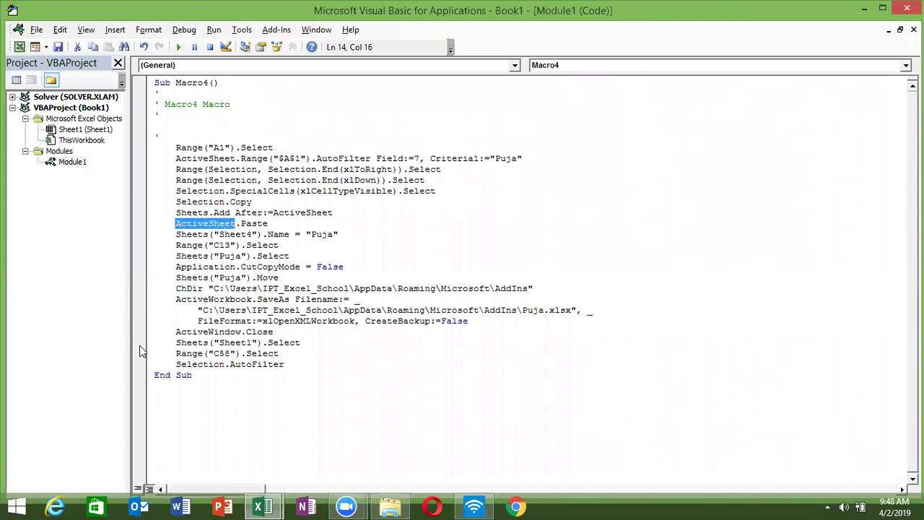
pyautogui.hotkey('ctrl', 'c')
pyautogui.press('Down')
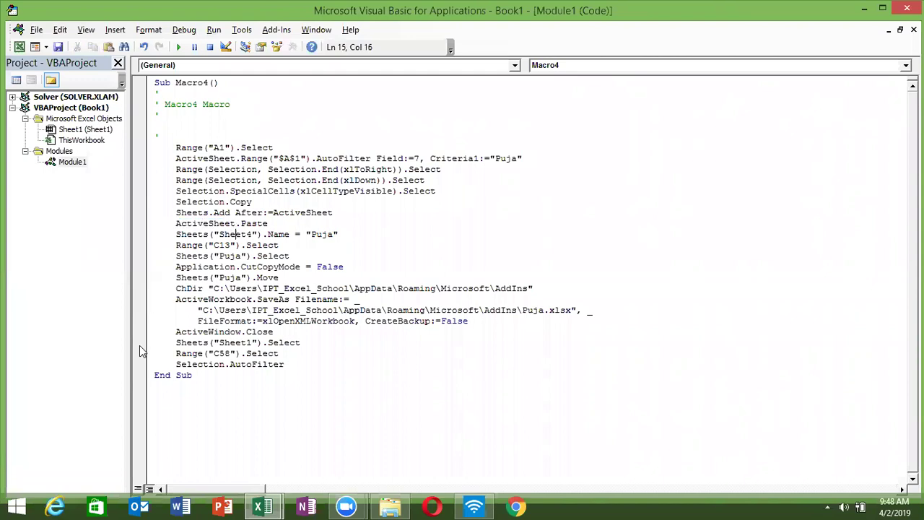
pyautogui.press('Right')
pyautogui.press('Right')
pyautogui.press('Right')
pyautogui.hotkey('shift', 'Left')
pyautogui.hotkey('shift', 'Left')
pyautogui.hotkey('shift', 'Left')
pyautogui.hotkey('shift', 'Left')
pyautogui.hotkey('shift', 'Left')
pyautogui.hotkey('shift', 'Left')
pyautogui.hotkey('shift', 'Left')
pyautogui.hotkey('shift', 'Left')
pyautogui.hotkey('shift', 'Left')
pyautogui.hotkey('shift', 'Left')
pyautogui.hotkey('ctrl', 'v')
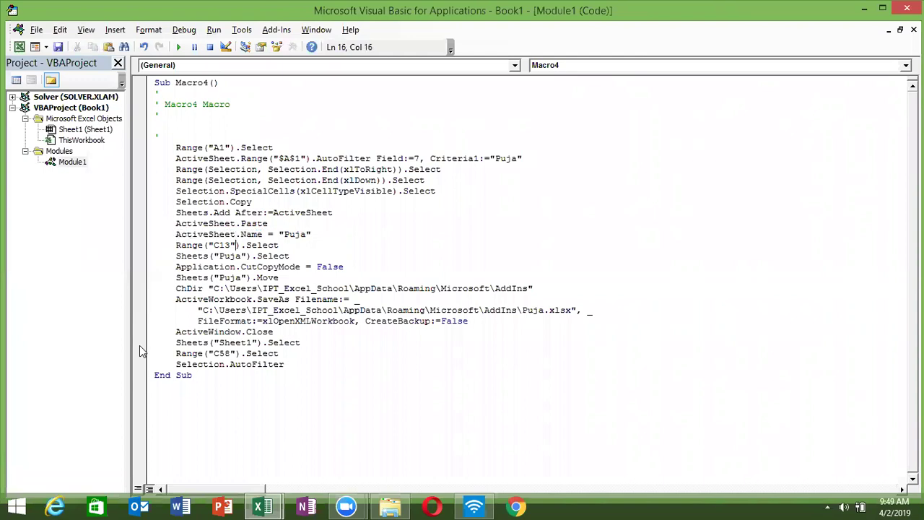
# Step: Delete the Puja sheet Select line and replace the Puja reference on the move line with ActiveSheet
pyautogui.press('Left')
pyautogui.press('Left')
pyautogui.press('Left')
pyautogui.press('Down')
pyautogui.press('Left')
pyautogui.press('Left')
pyautogui.press('Left')
pyautogui.press('Left')
pyautogui.press('Left')
pyautogui.press('Left')
pyautogui.press('Left')
pyautogui.press('Right')
pyautogui.hotkey('shift', 'Down')
pyautogui.press('Delete')
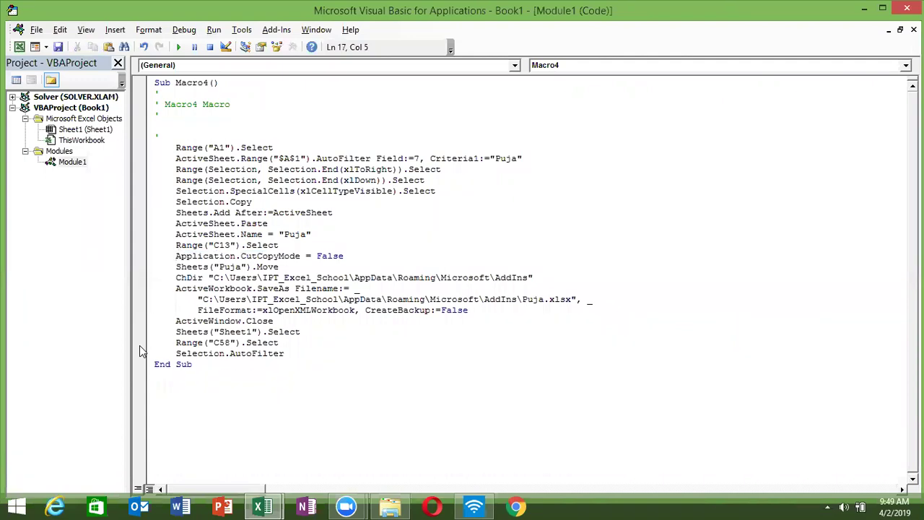
pyautogui.press('Down')
pyautogui.hotkey('shift', 'Right')
pyautogui.hotkey('shift', 'Right')
pyautogui.hotkey('shift', 'Right')
pyautogui.hotkey('shift', 'Right')
pyautogui.hotkey('shift', 'Right')
pyautogui.hotkey('shift', 'Right')
pyautogui.hotkey('shift', 'Right')
pyautogui.hotkey('shift', 'Left')
pyautogui.hotkey('shift', 'Left')
pyautogui.hotkey('shift', 'Left')
pyautogui.hotkey('ctrl', 'v')
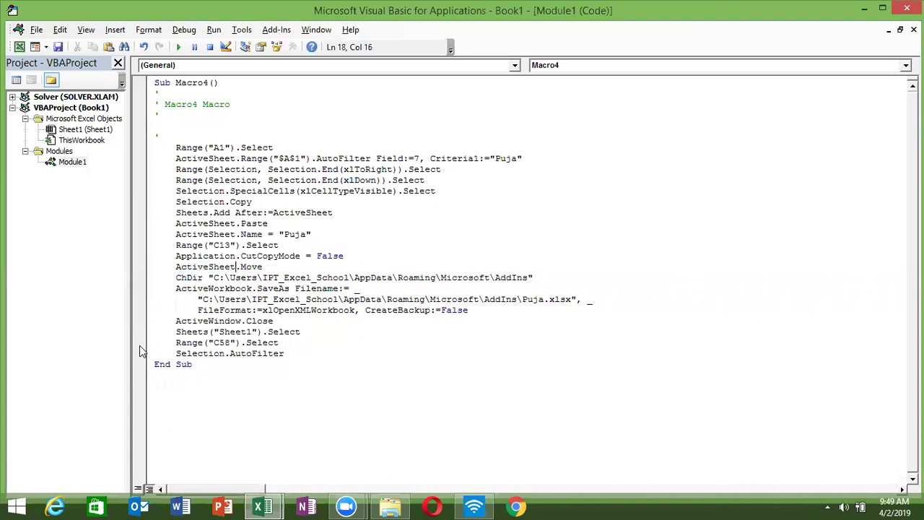
# Step: Delete the ChDir line from Macro4
pyautogui.press('Left')
pyautogui.press('Left')
pyautogui.press('Left')
pyautogui.press('Left')
pyautogui.press('Left')
pyautogui.press('Left')
pyautogui.press('Left')
pyautogui.press('Left')
pyautogui.press('Left')
pyautogui.hotkey('shift', 'Down')
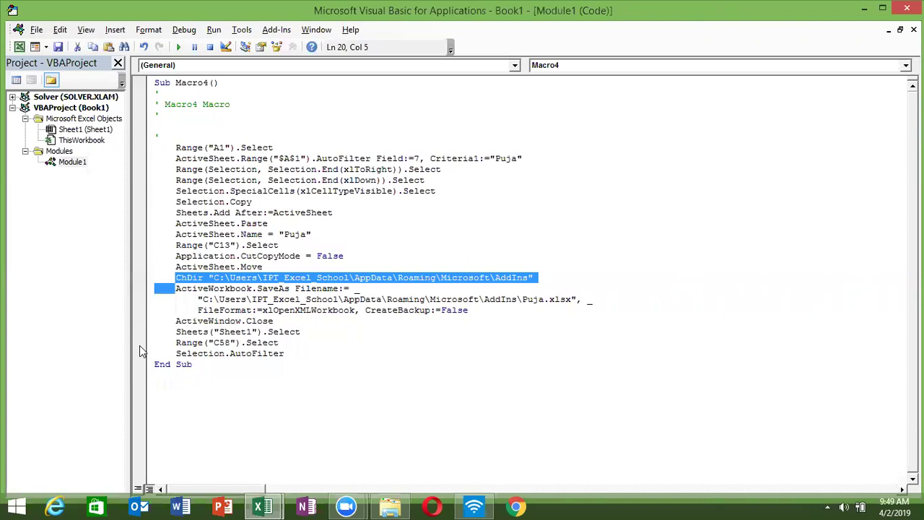
pyautogui.hotkey('shift', 'Left')
pyautogui.hotkey('shift', 'Left')
pyautogui.hotkey('shift', 'Left')
pyautogui.hotkey('shift', 'Left')
pyautogui.hotkey('shift', 'Left')
pyautogui.press('Delete')
pyautogui.press('Down')
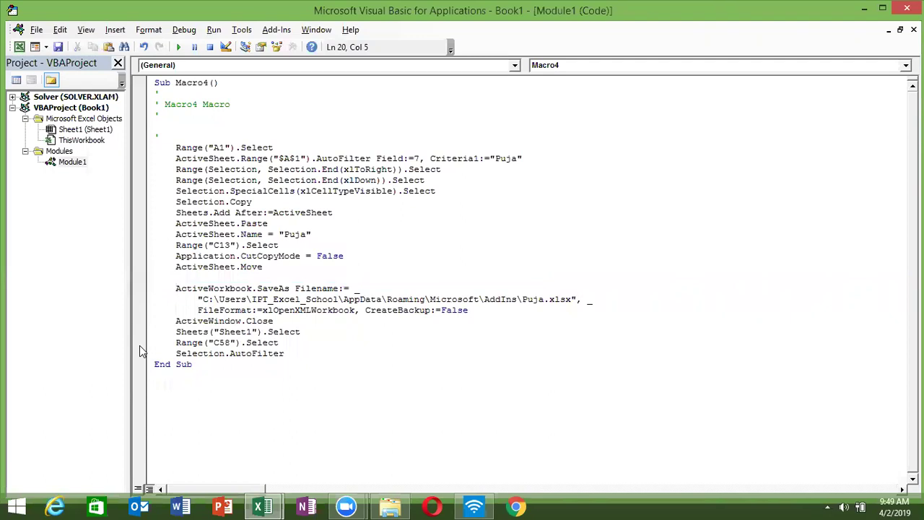
pyautogui.press('Down')
pyautogui.press('Down')
pyautogui.press('Down')
pyautogui.press('Down')
pyautogui.press('Down')
pyautogui.press('Up')
pyautogui.press('Up')
pyautogui.press('Up')
pyautogui.press('Up')
pyautogui.press('Up')
pyautogui.hotkey('alt', 'F11')
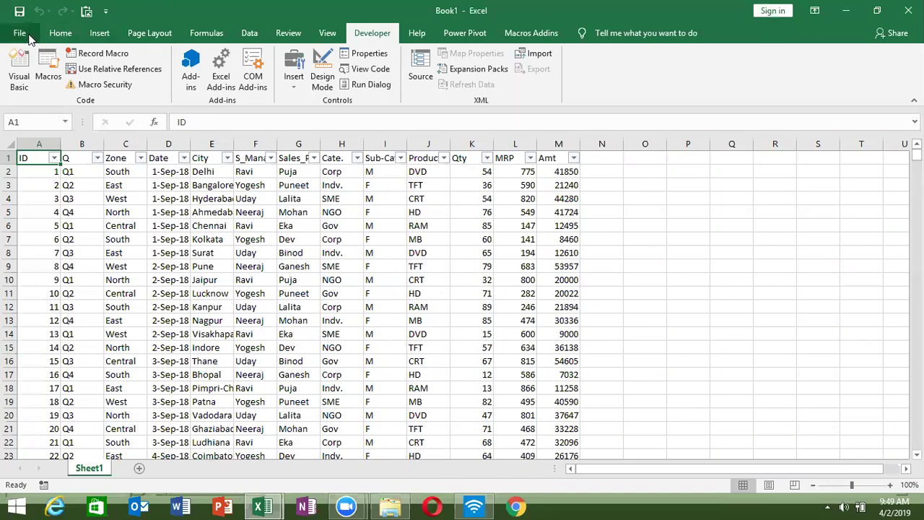
pyautogui.click(28, 33)
pyautogui.click(52, 162)
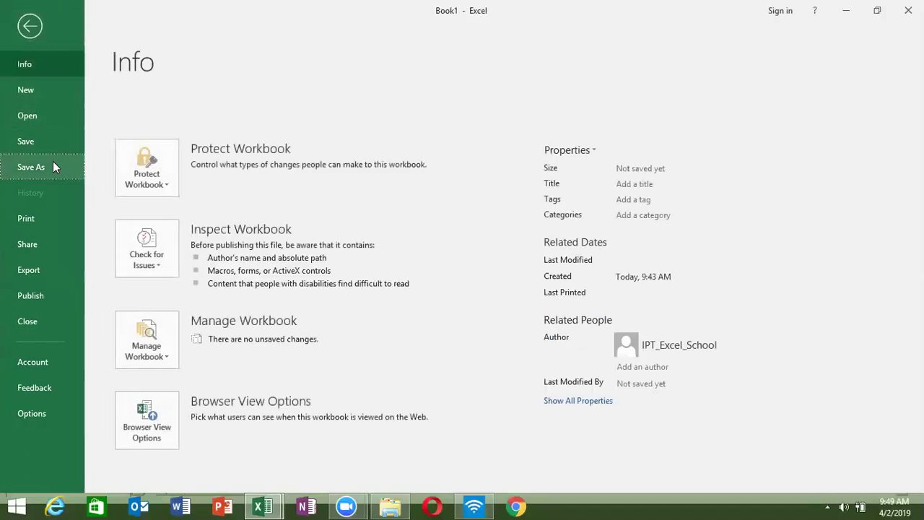
pyautogui.click(183, 253)
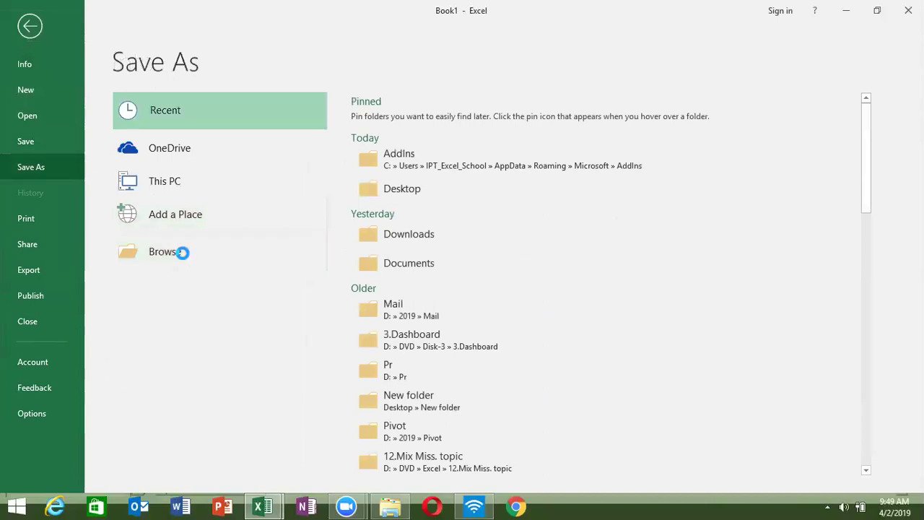
pyautogui.moveTo(224, 10)
pyautogui.mouseDown()
pyautogui.moveTo(224, 28)
pyautogui.moveTo(401, 86)
pyautogui.mouseUp()
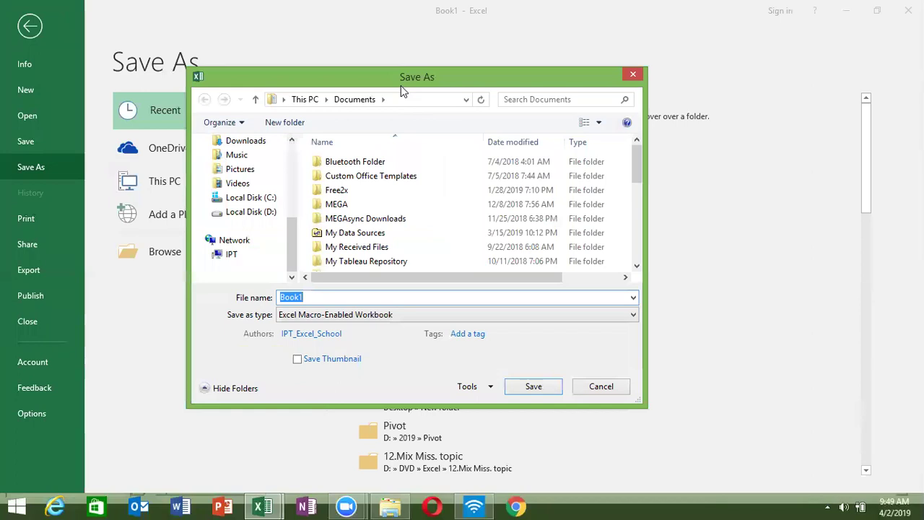
pyautogui.press('Escape')
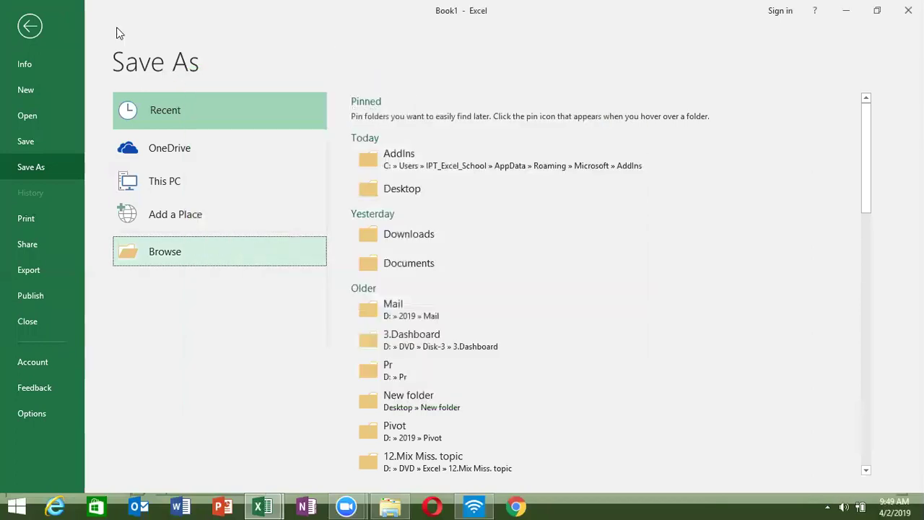
pyautogui.click(33, 27)
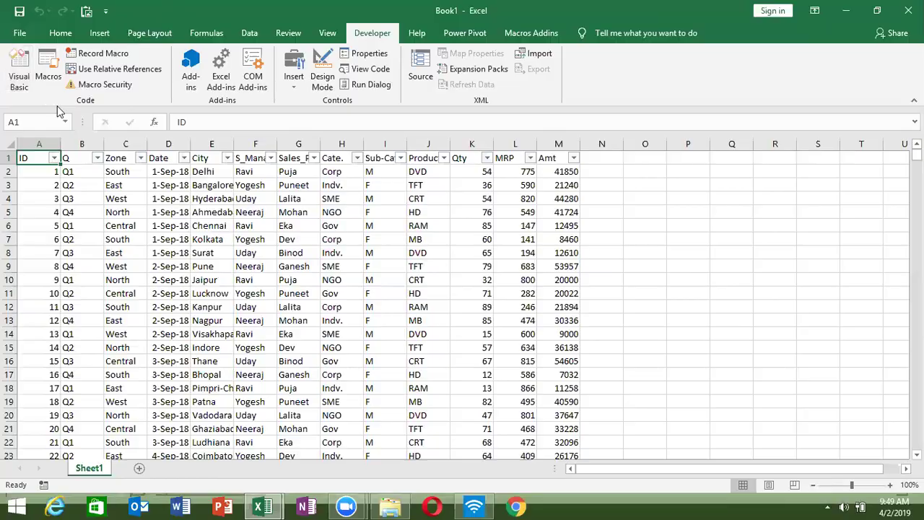
pyautogui.hotkey('alt', 'F11')
pyautogui.press('Down')
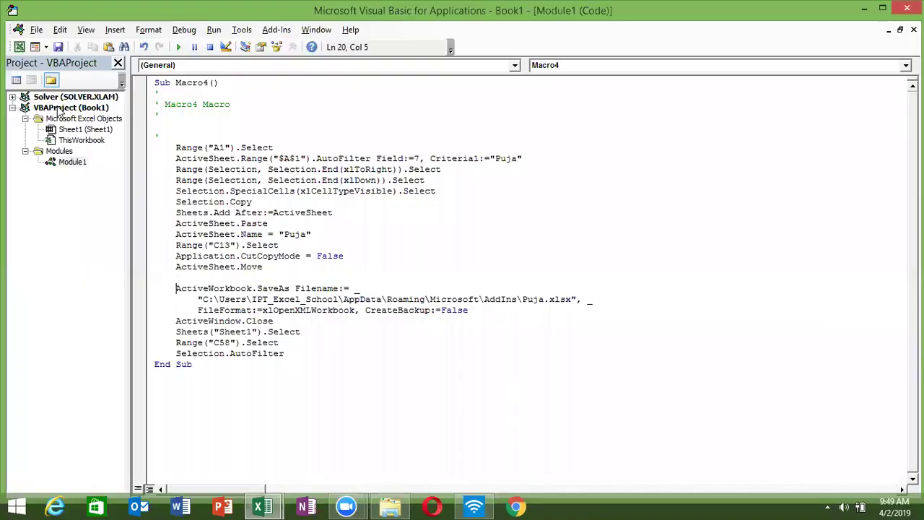
pyautogui.press('Down')
pyautogui.press('Down')
pyautogui.press('Down')
pyautogui.press('Down')
pyautogui.press('Down')
pyautogui.press('Down')
pyautogui.press('Up')
pyautogui.press('Up')
pyautogui.press('Up')
pyautogui.press('super+d')
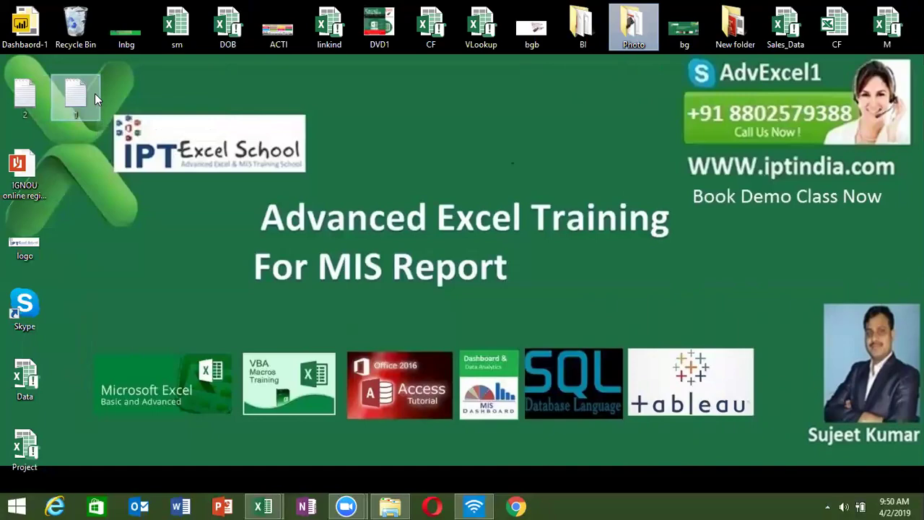
pyautogui.hotkey('alt', 'Tab')
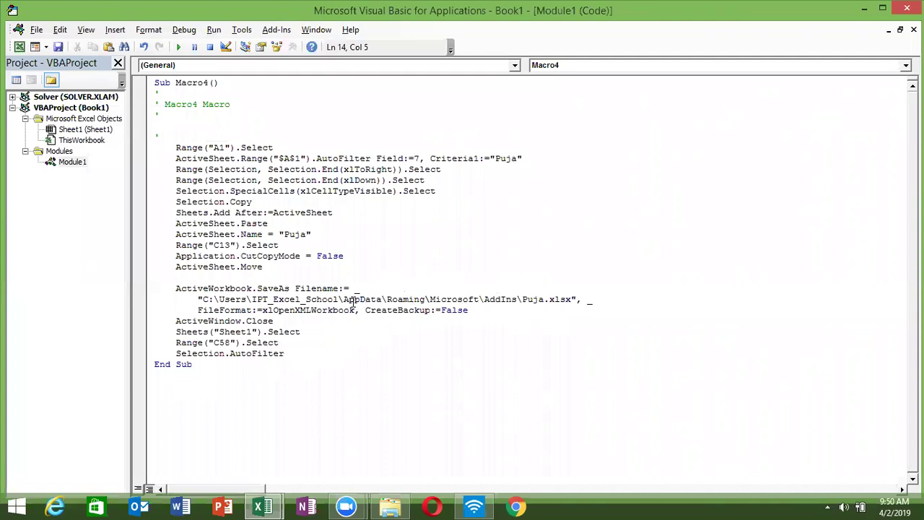
# Step: Browse Local Disk (D:) to the np folder and highlight its D:\np address
pyautogui.click(391, 505)
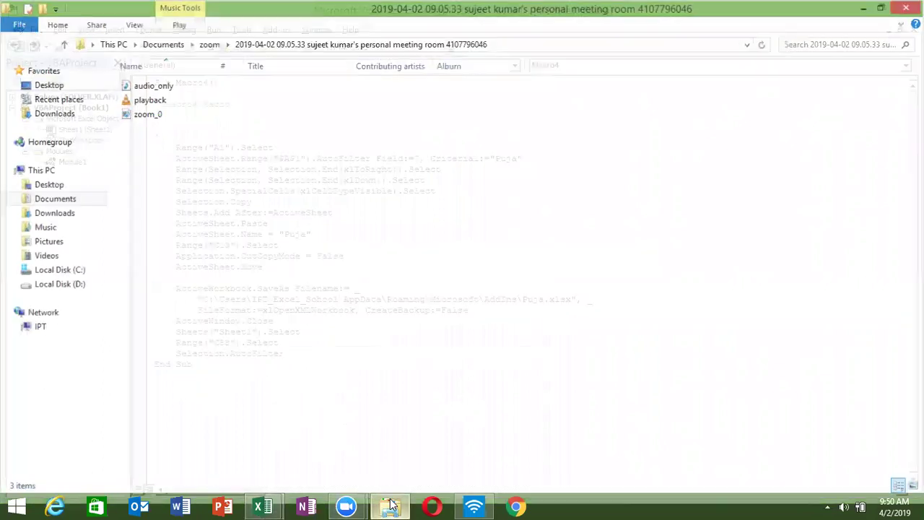
pyautogui.click(83, 285)
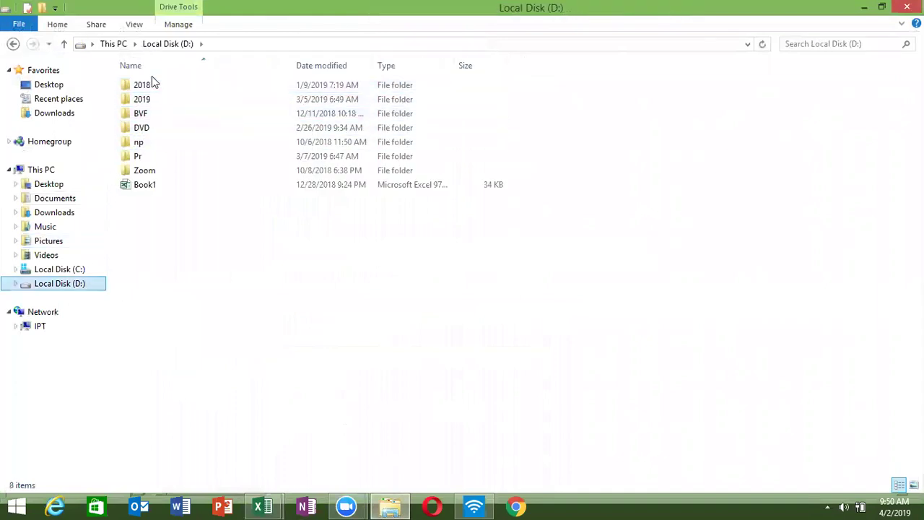
pyautogui.doubleClick(150, 160)
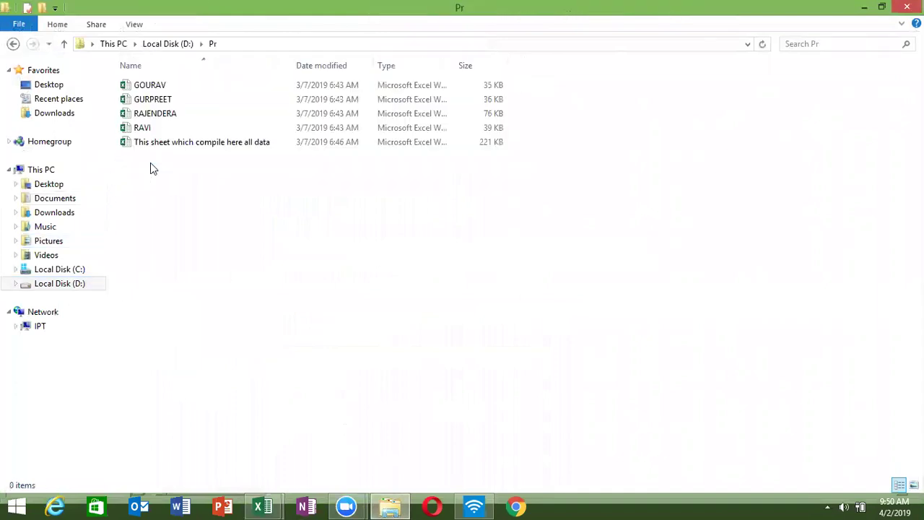
pyautogui.click(10, 47)
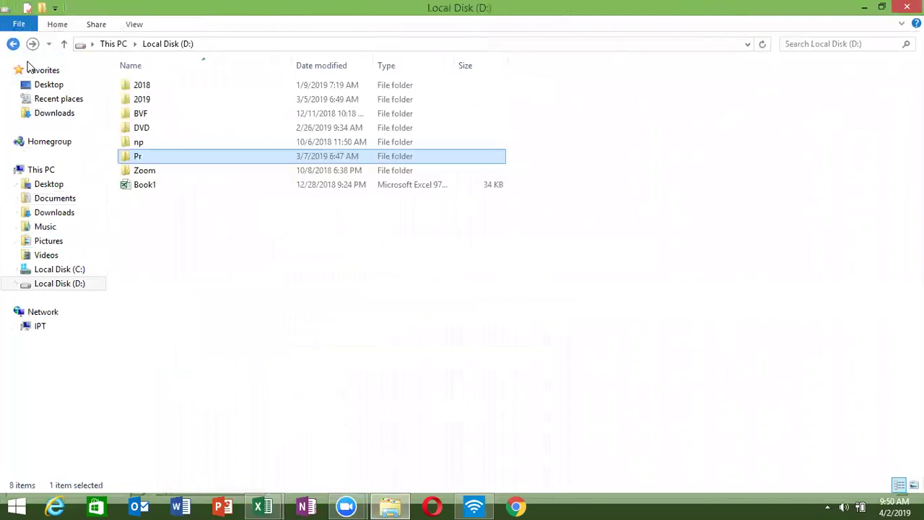
pyautogui.doubleClick(145, 146)
pyautogui.click(145, 144)
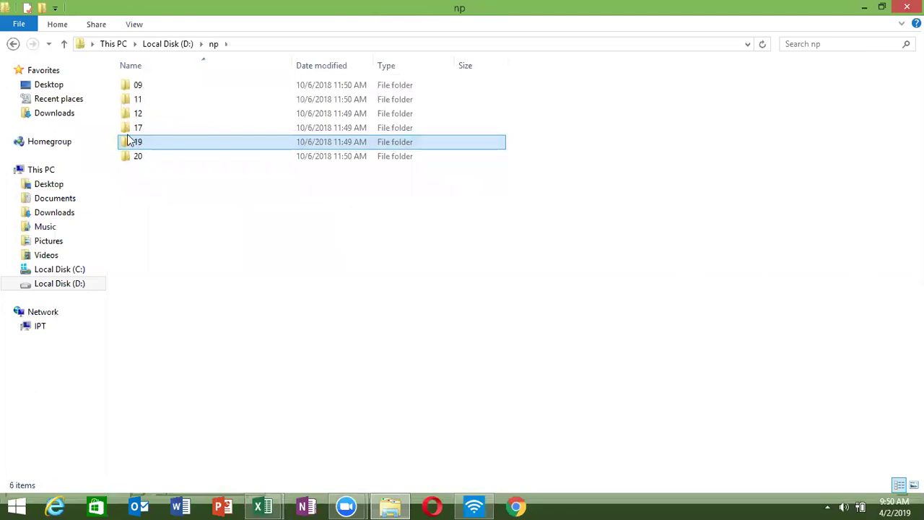
pyautogui.click(273, 211)
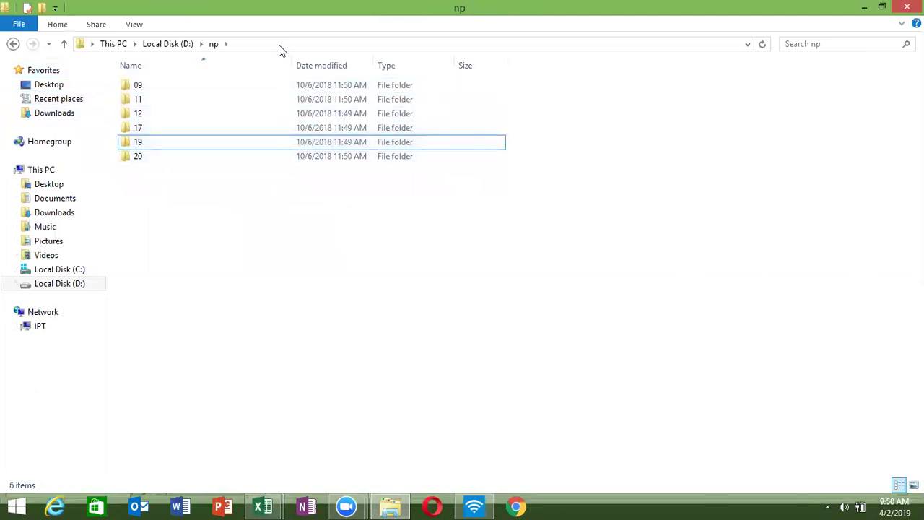
pyautogui.click(280, 44)
# Step: Replace the AddIns folder in the SaveAs line with D:\np, giving D:\np\Puja.xlsx
pyautogui.hotkey('alt', 'Tab')
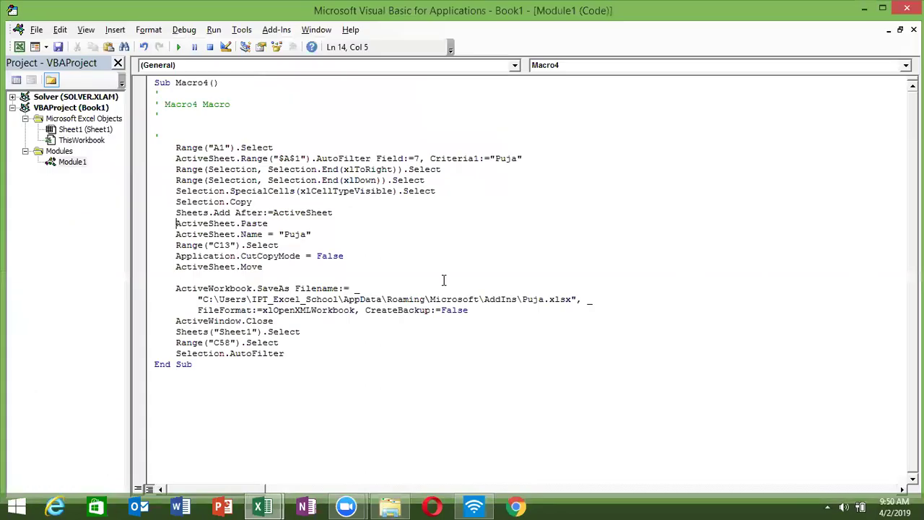
pyautogui.moveTo(511, 299); pyautogui.dragTo(203, 302)
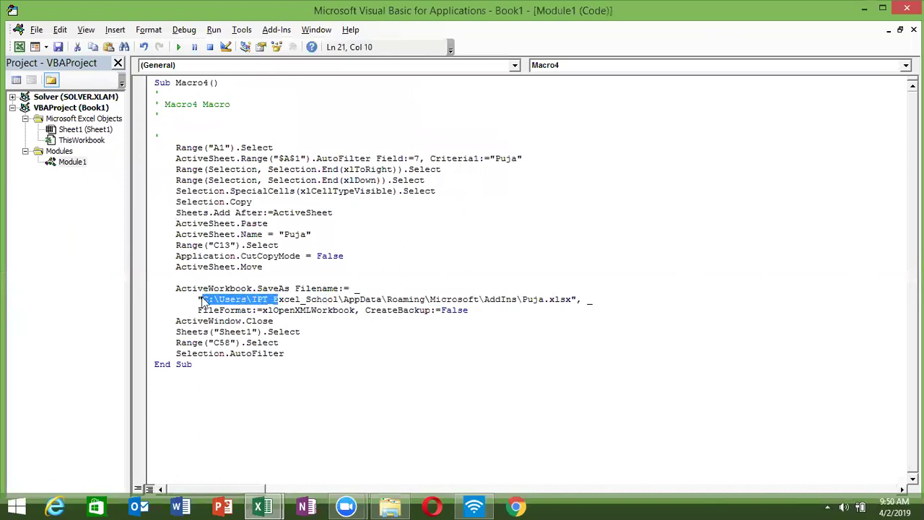
pyautogui.write('D: p')
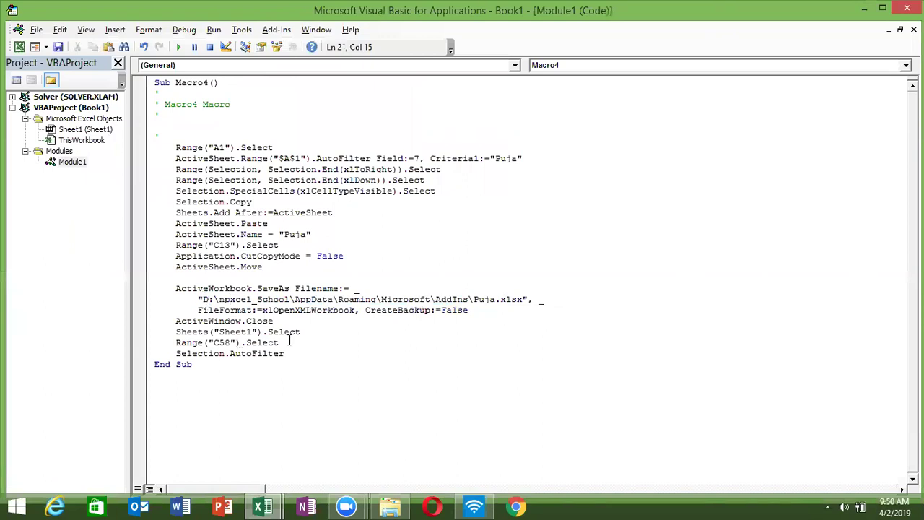
pyautogui.press('Left')
pyautogui.press('Left')
pyautogui.press('Left')
pyautogui.press('Left')
pyautogui.press('Right')
pyautogui.press('Right')
pyautogui.press('Right')
pyautogui.press('Right')
pyautogui.press('Right')
pyautogui.press('Right')
pyautogui.hotkey('shift', 'Right')
pyautogui.hotkey('shift', 'Right')
pyautogui.hotkey('shift', 'Right')
pyautogui.hotkey('shift', 'Right')
pyautogui.hotkey('shift', 'Right')
pyautogui.hotkey('shift', 'Right')
pyautogui.hotkey('shift', 'Right')
pyautogui.hotkey('shift', 'Right')
pyautogui.hotkey('shift', 'Right')
pyautogui.hotkey('shift', 'Right')
pyautogui.hotkey('shift', 'Right')
pyautogui.press('Delete')
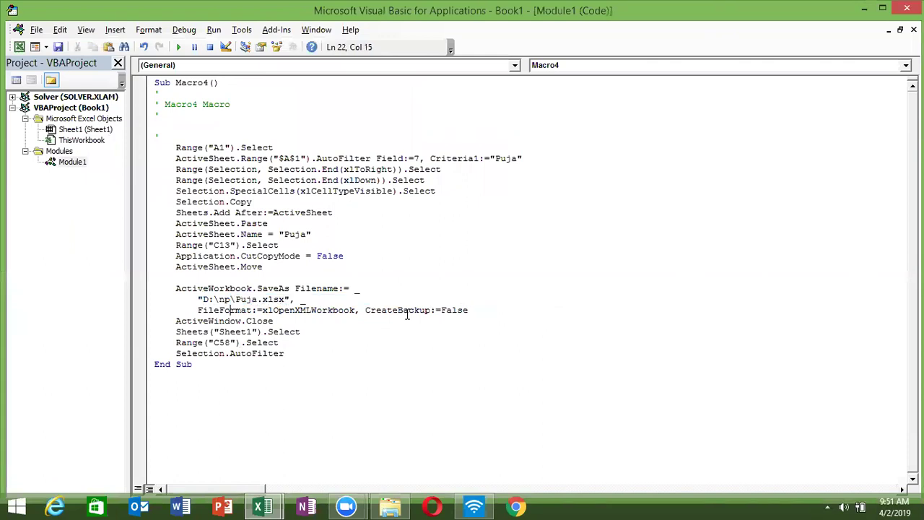
pyautogui.press('Down')
pyautogui.press('Down')
pyautogui.hotkey('alt', 'Tab')
pyautogui.hotkey('alt', 'Tab')
pyautogui.click(331, 234)
# Step: Run Macro4 and confirm Puja.xlsx now appears in D:\np
pyautogui.moveTo(262, 506)
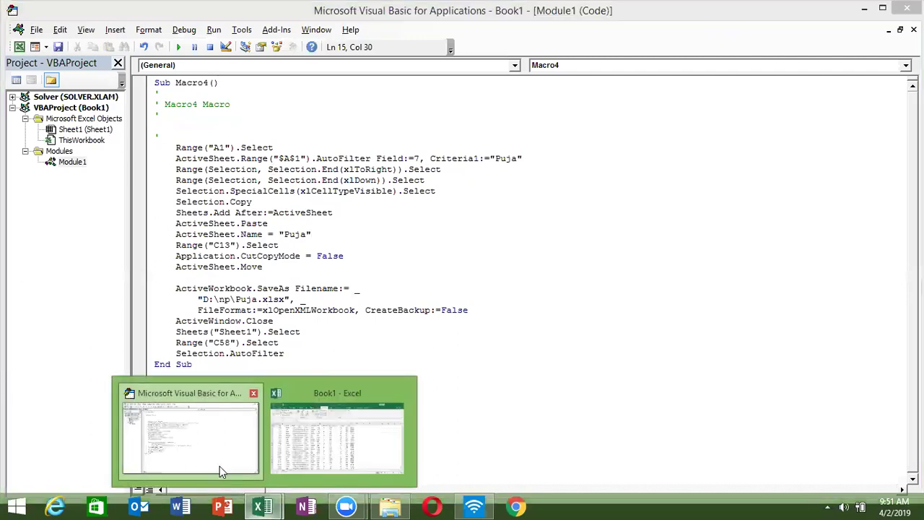
pyautogui.click(298, 470)
pyautogui.hotkey('alt', 'F11')
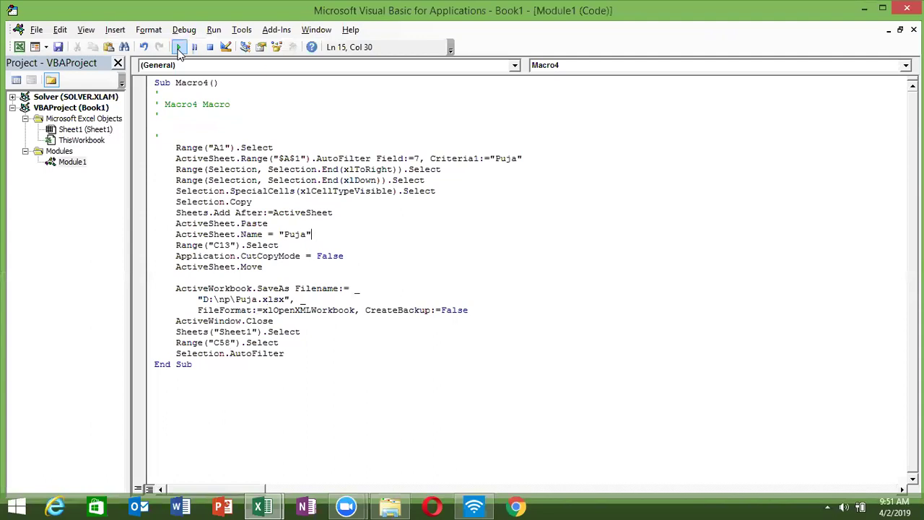
pyautogui.click(178, 47)
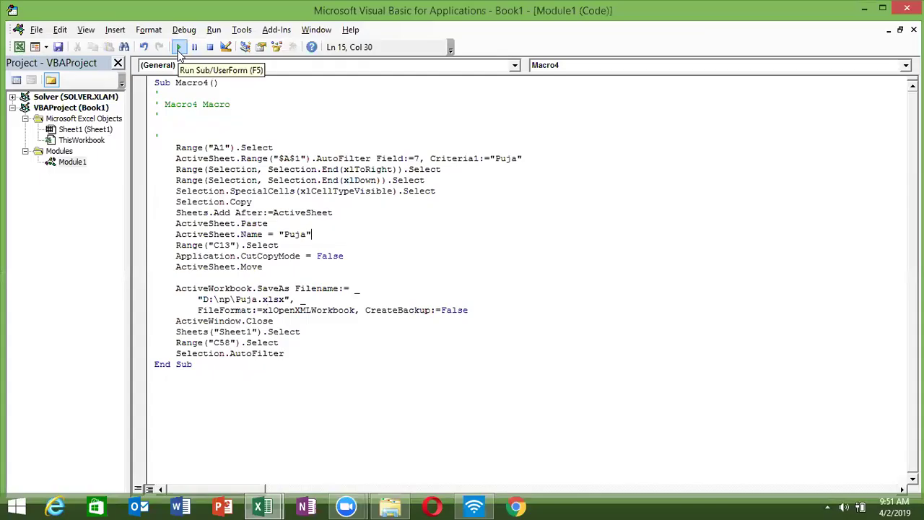
pyautogui.click(387, 506)
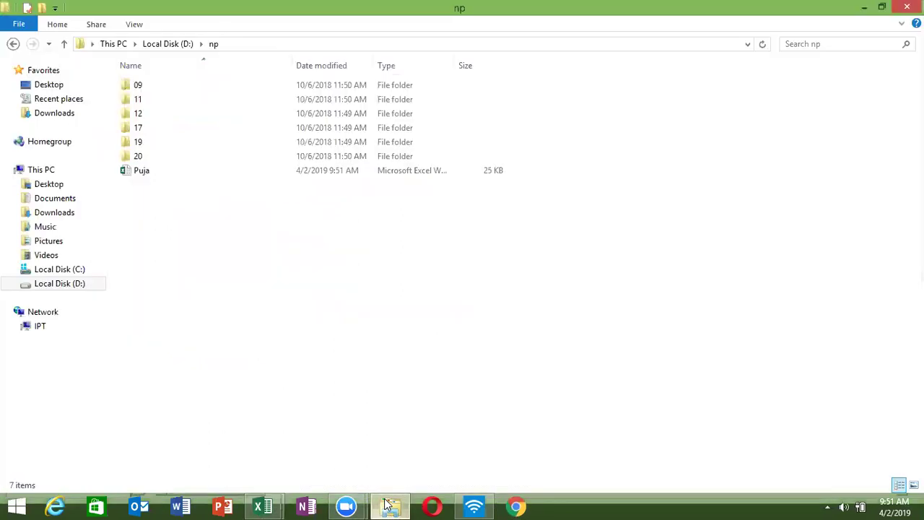
pyautogui.click(283, 170)
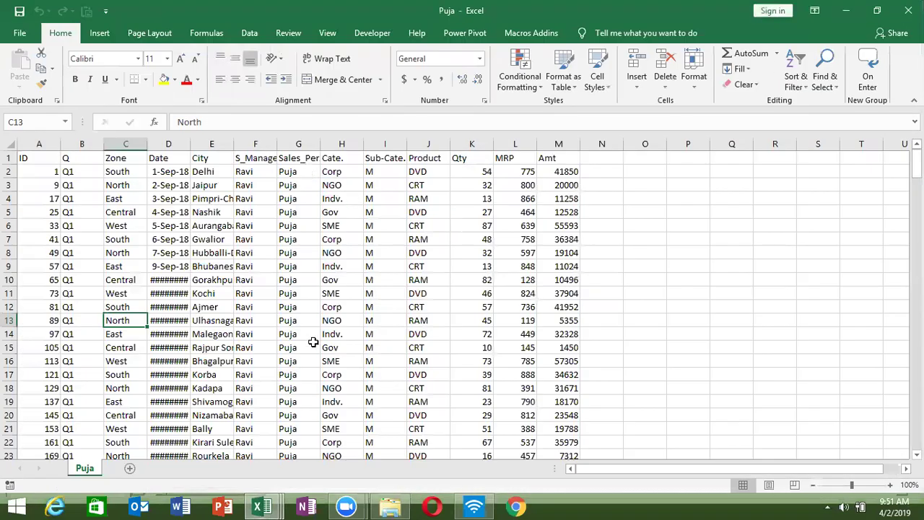
# Step: Close the saved Puja workbook and return to Macro4's code
pyautogui.click(908, 10)
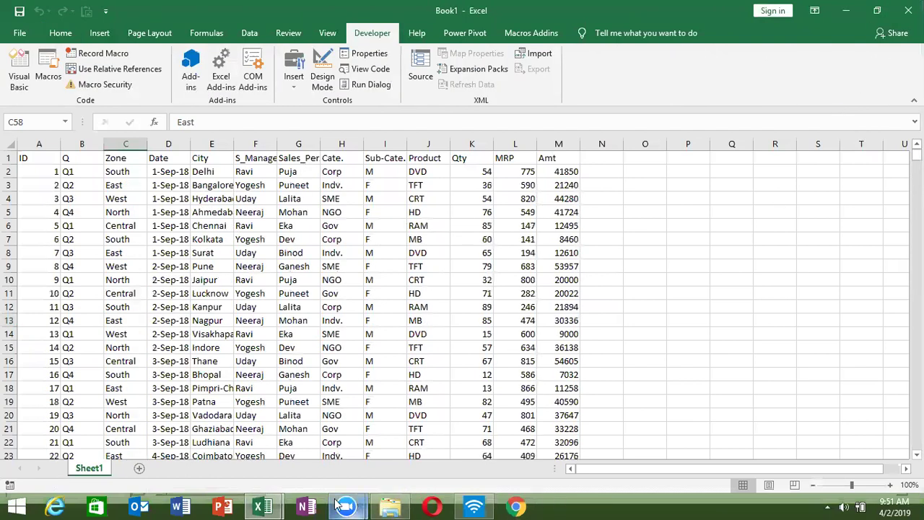
pyautogui.click(266, 506)
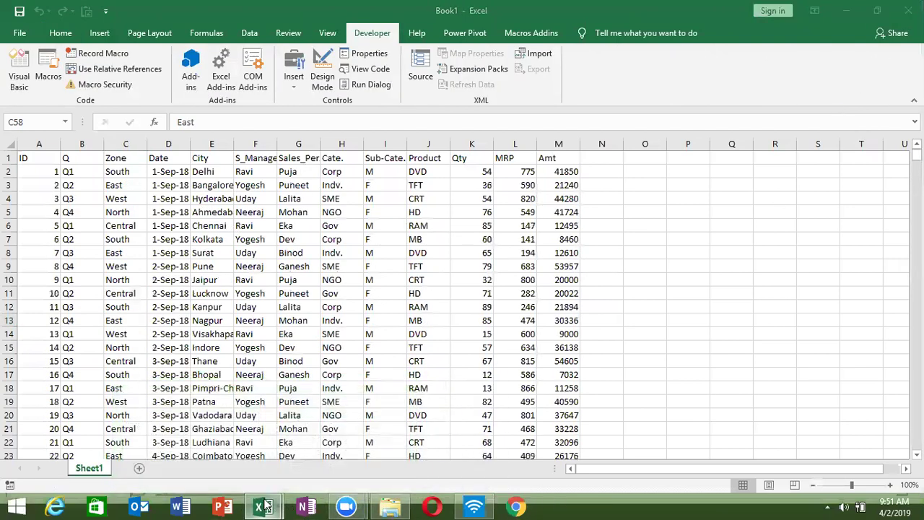
pyautogui.click(232, 459)
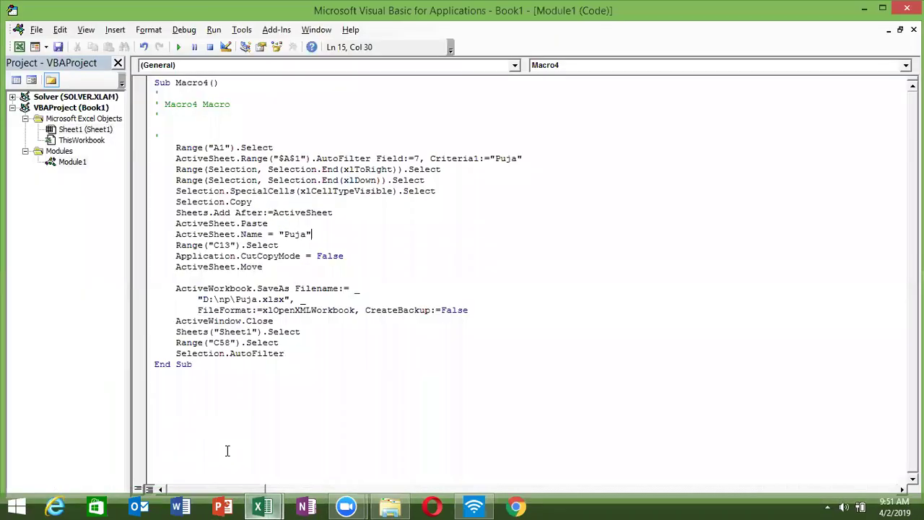
# Step: Add a line p=inputbox("EnterName") at the top of Macro4
pyautogui.click(502, 158)
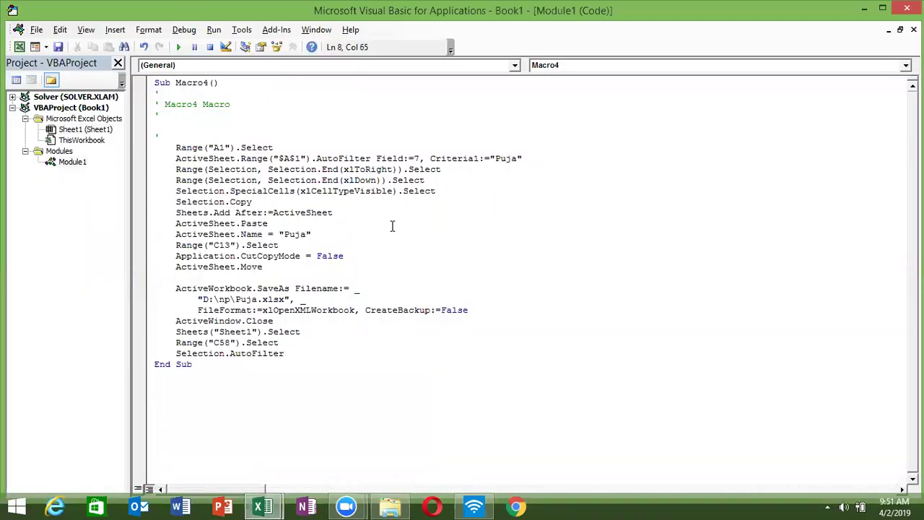
pyautogui.click(284, 224)
pyautogui.click(246, 300)
pyautogui.click(176, 147)
pyautogui.press('Return')
pyautogui.press('Return')
pyautogui.press('Up')
pyautogui.press('Up')
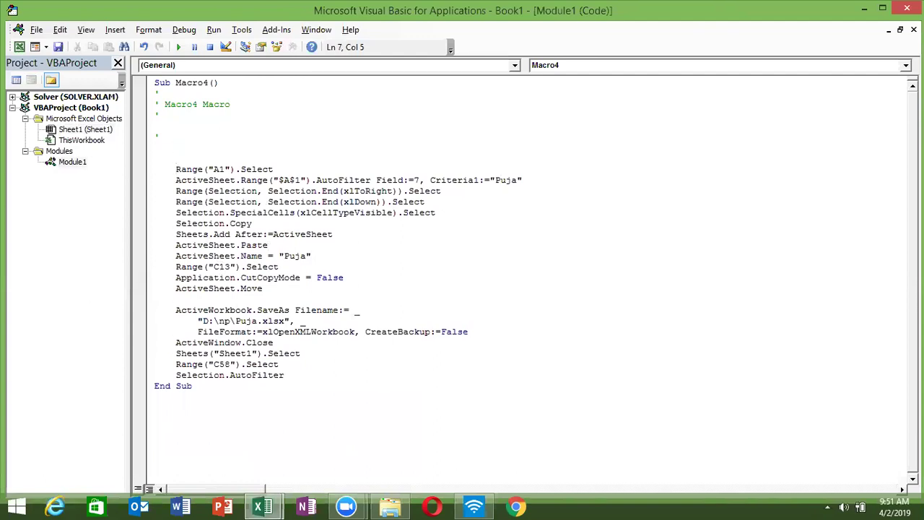
pyautogui.write('p=inputbox("EnterName")')
pyautogui.press('Down')
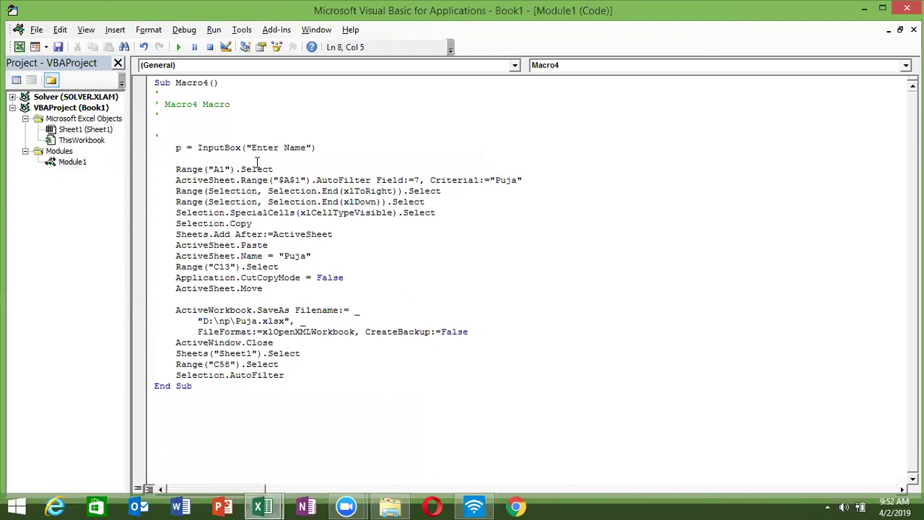
# Step: Retype the variable p at the start of the InputBox line
pyautogui.click(249, 148)
pyautogui.doubleClick(241, 148)
pyautogui.doubleClick(181, 147)
pyautogui.write('p')
pyautogui.press('Right')
pyautogui.press('Right')
pyautogui.press('Right')
pyautogui.hotkey('shift', 'End')
pyautogui.press('Left')
pyautogui.click(183, 147)
# Step: Replace "Puja" with p in the Criteria1 filter and the ActiveSheet.Name line
pyautogui.click(494, 180)
pyautogui.moveTo(494, 180); pyautogui.dragTo(521, 180)
pyautogui.press('BackSpace')
pyautogui.press('BackSpace')
pyautogui.write('p')
pyautogui.moveTo(305, 255); pyautogui.dragTo(327, 257)
pyautogui.press('BackSpace')
pyautogui.press('BackSpace')
pyautogui.press('BackSpace')
pyautogui.press('BackSpace')
pyautogui.press('BackSpace')
pyautogui.press('BackSpace')
pyautogui.write('p')
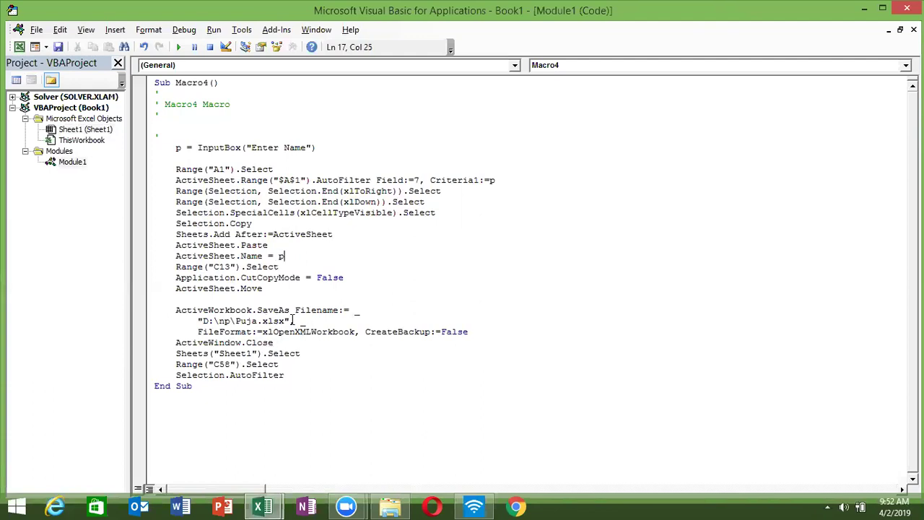
# Step: Replace Puja in the save file name with " & p & "
pyautogui.click(258, 320)
pyautogui.press('BackSpace')
pyautogui.press('BackSpace')
pyautogui.press('BackSpace')
pyautogui.press('BackSpace')
pyautogui.write('" & ')
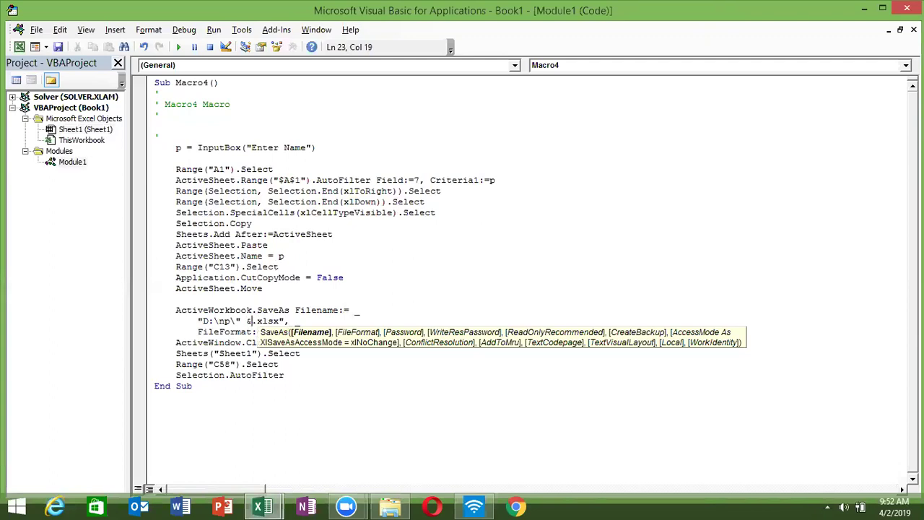
pyautogui.write('p & ')
pyautogui.write('"')
# Step: Run Macro4 with the name Dev and check that Dev.xlsx appears in D:\np
pyautogui.click(488, 286)
pyautogui.hotkey('alt', 'F11')
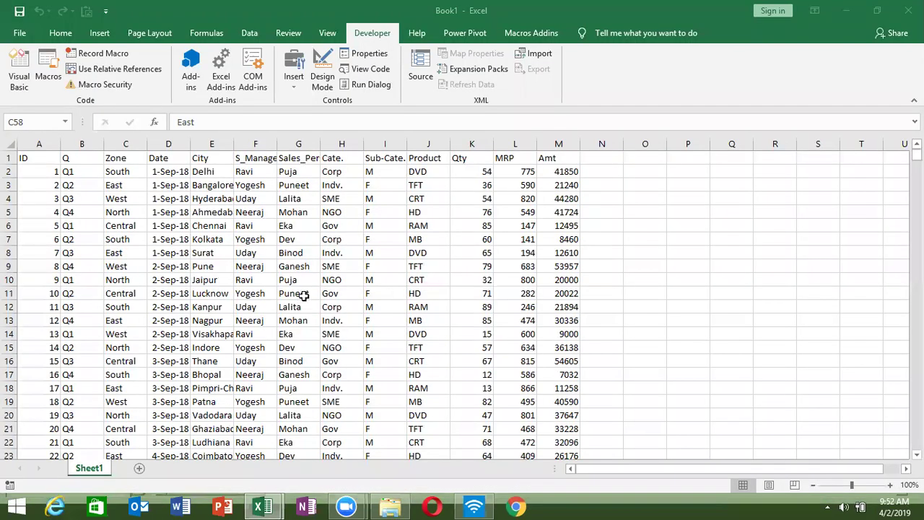
pyautogui.click(51, 65)
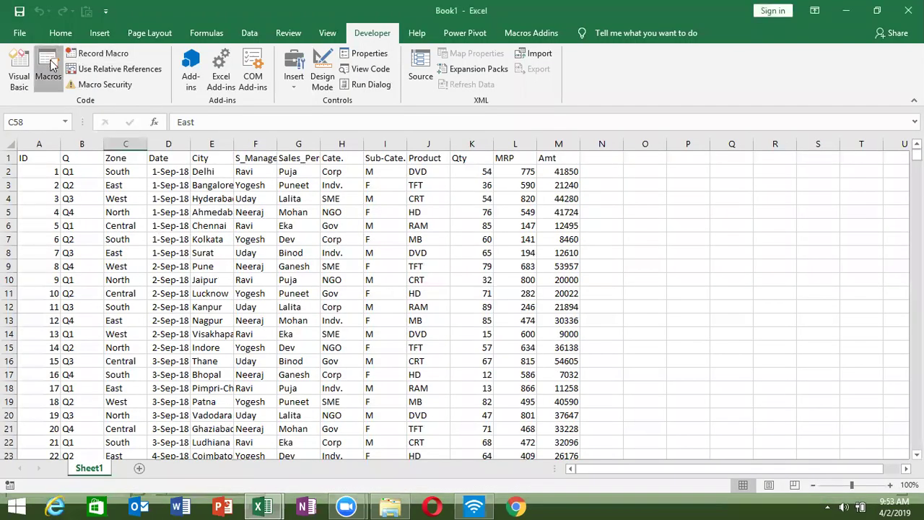
pyautogui.click(786, 156)
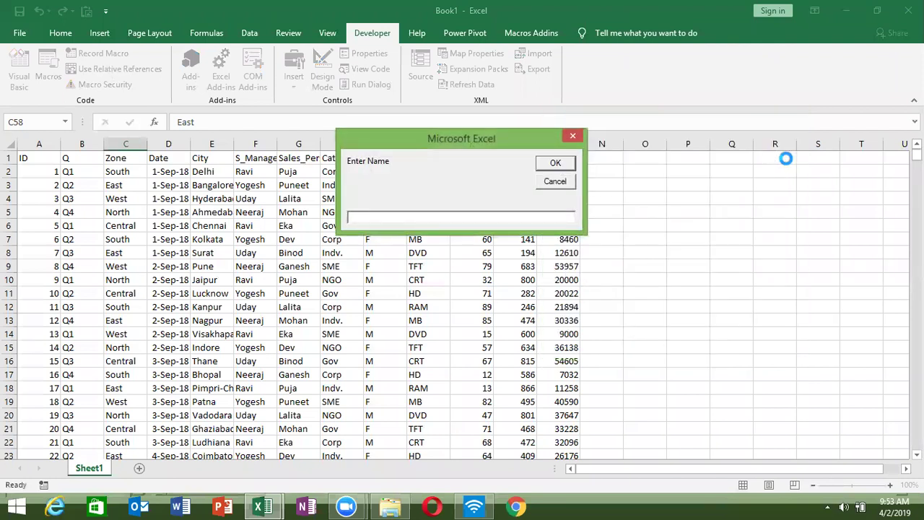
pyautogui.write('De')
pyautogui.write('v')
pyautogui.click(556, 162)
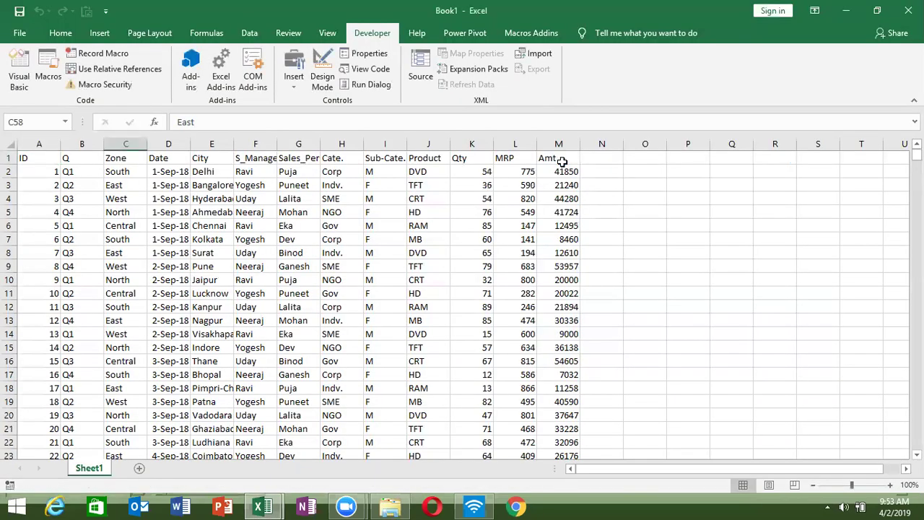
pyautogui.click(390, 507)
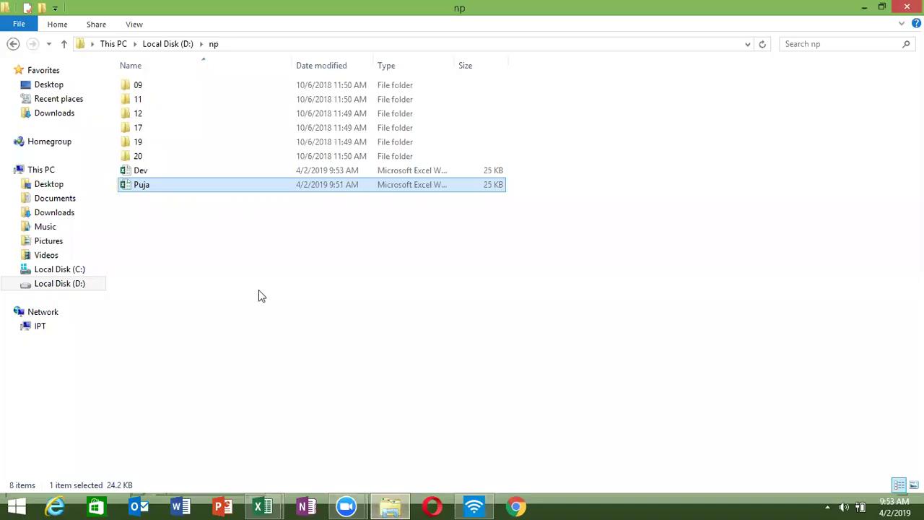
pyautogui.click(186, 175)
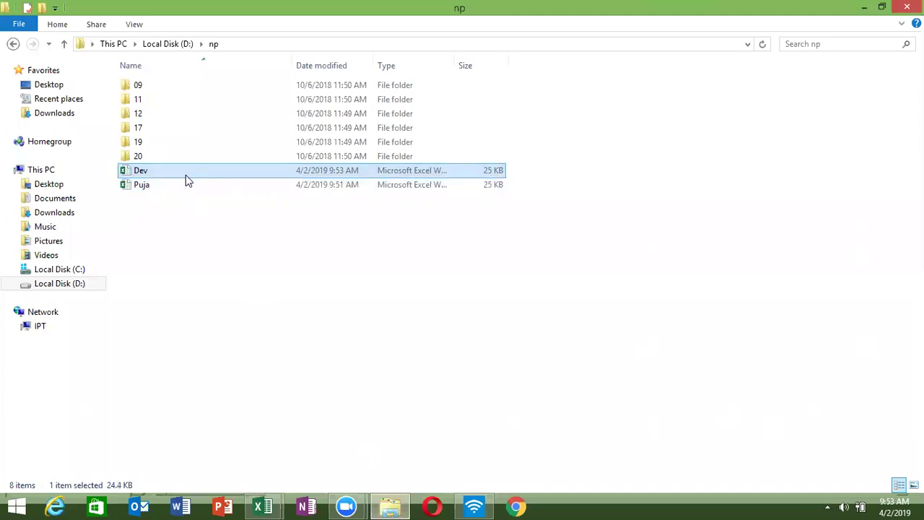
# Step: Switch from File Explorer back to the completed Macro4 code
pyautogui.hotkey('alt', 'Tab')
pyautogui.hotkey('alt', 'Tab')
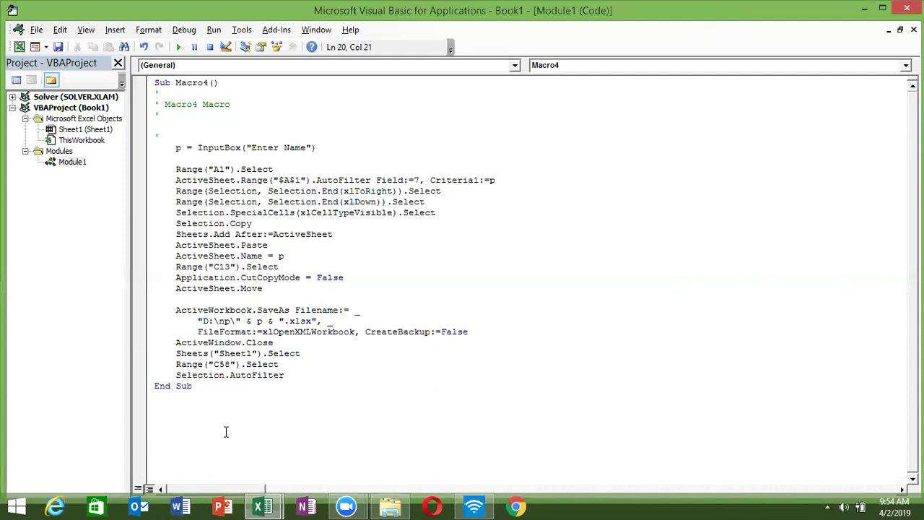
# Step: Select Macro4's code, then minimize the VBA editor and the np folder window
pyautogui.moveTo(207, 408); pyautogui.dragTo(108, 76)
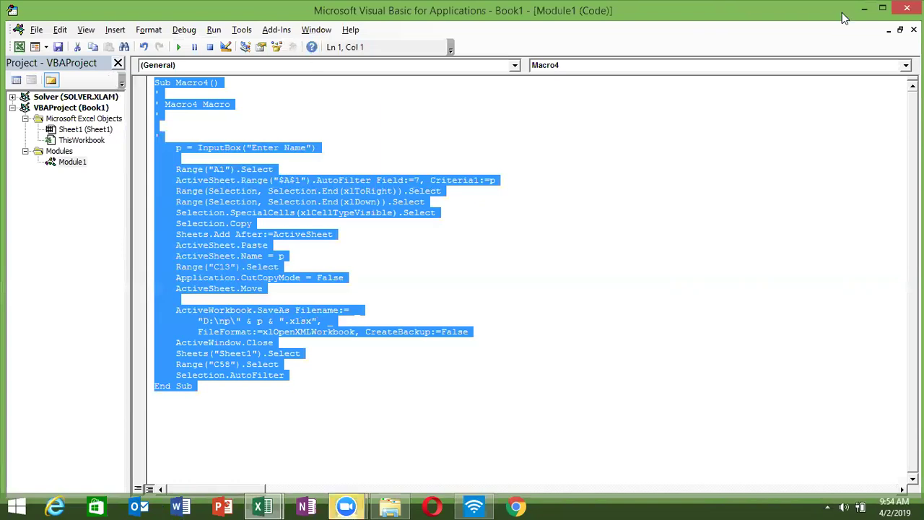
pyautogui.click(864, 8)
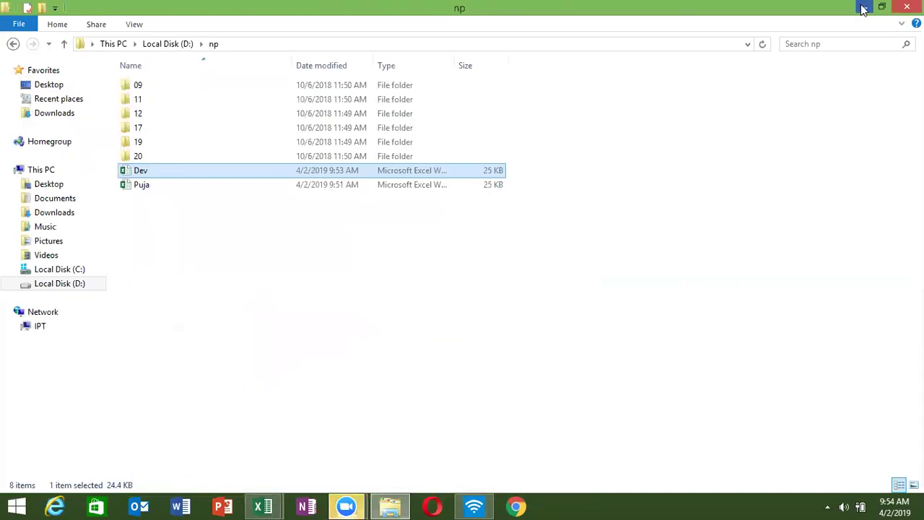
pyautogui.click(864, 8)
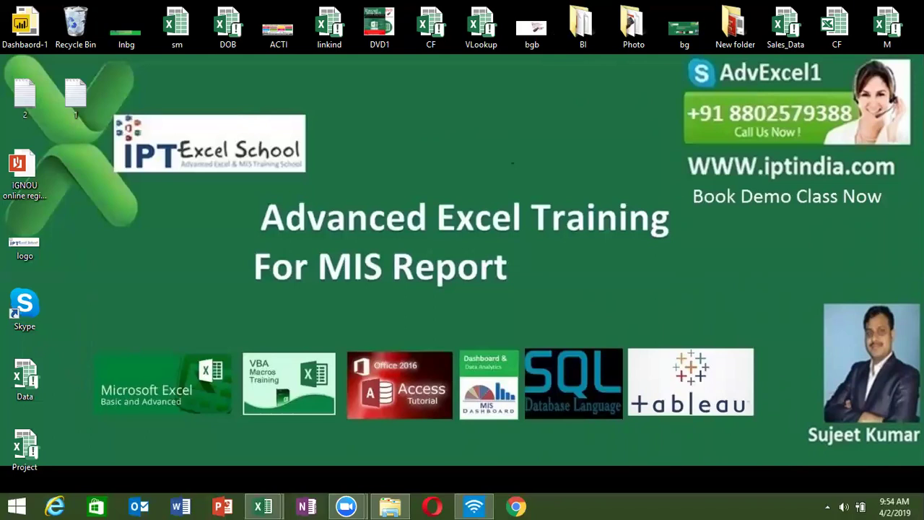
pyautogui.moveTo(923, 0)
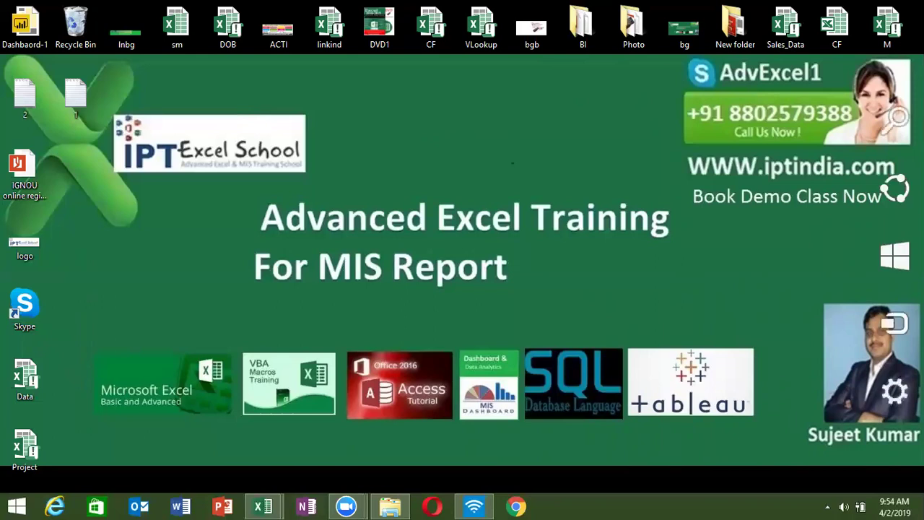